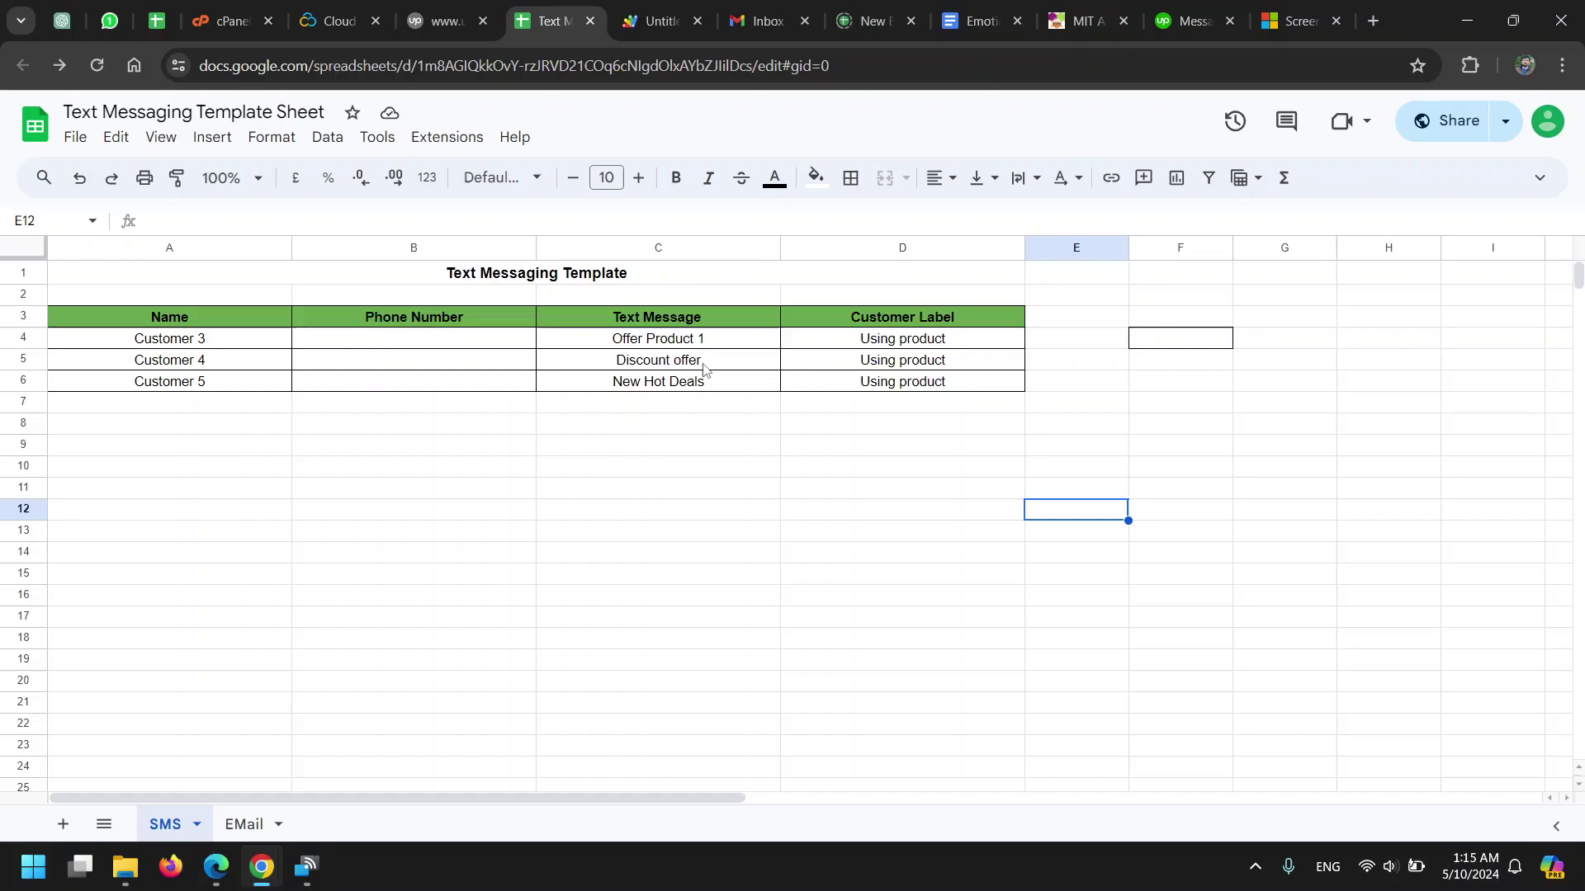
Step: Confirm the customer SMS arrived on the maximized phone mirror, then return to the SMS template
click(307, 866)
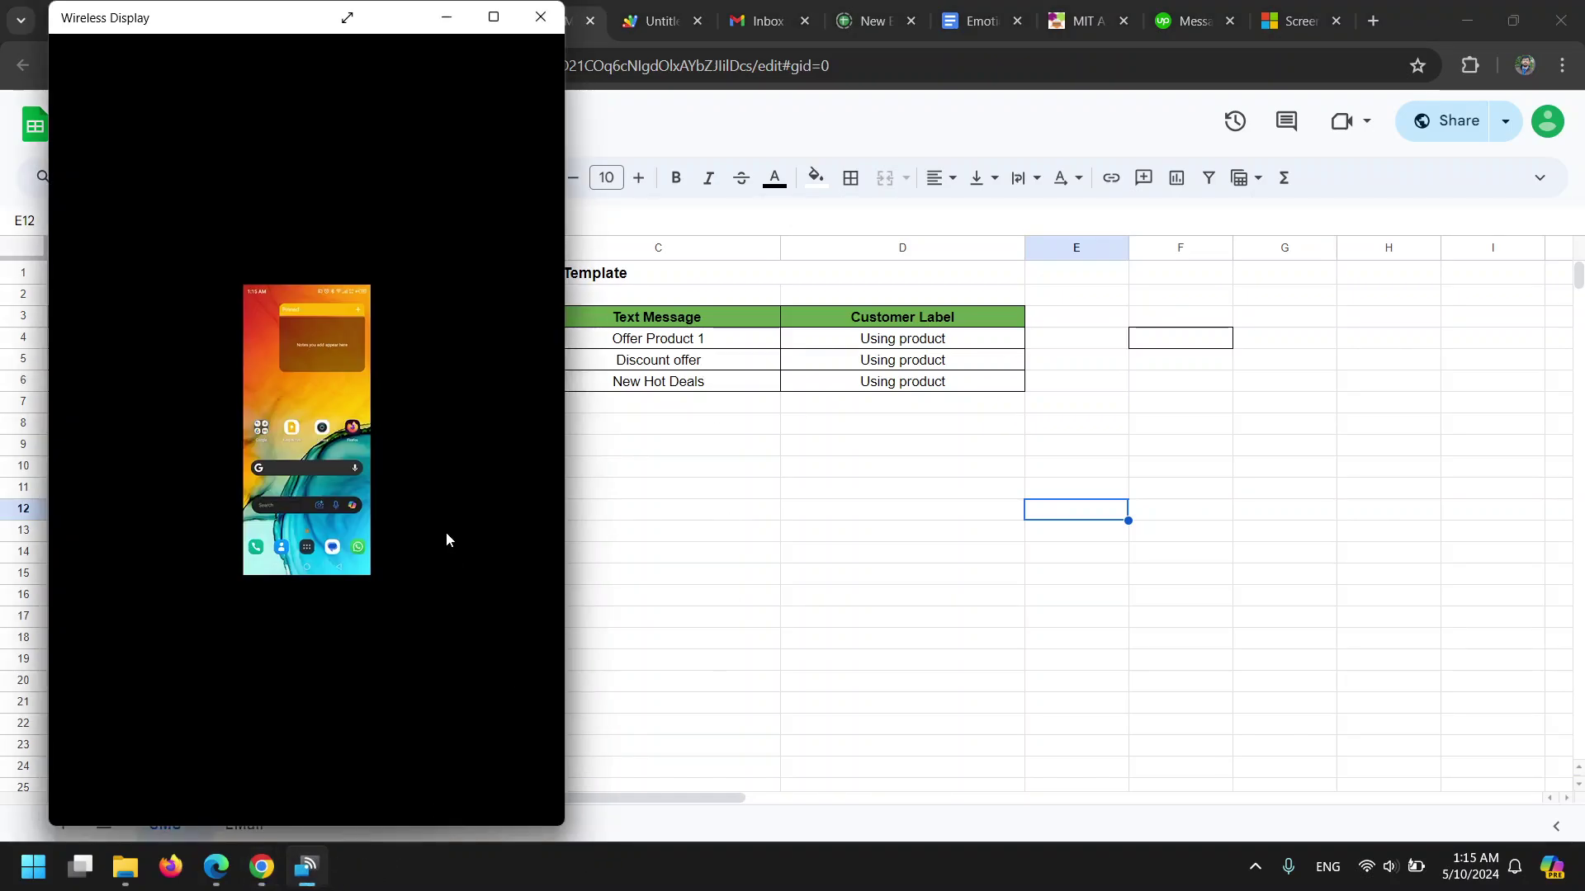
click(493, 16)
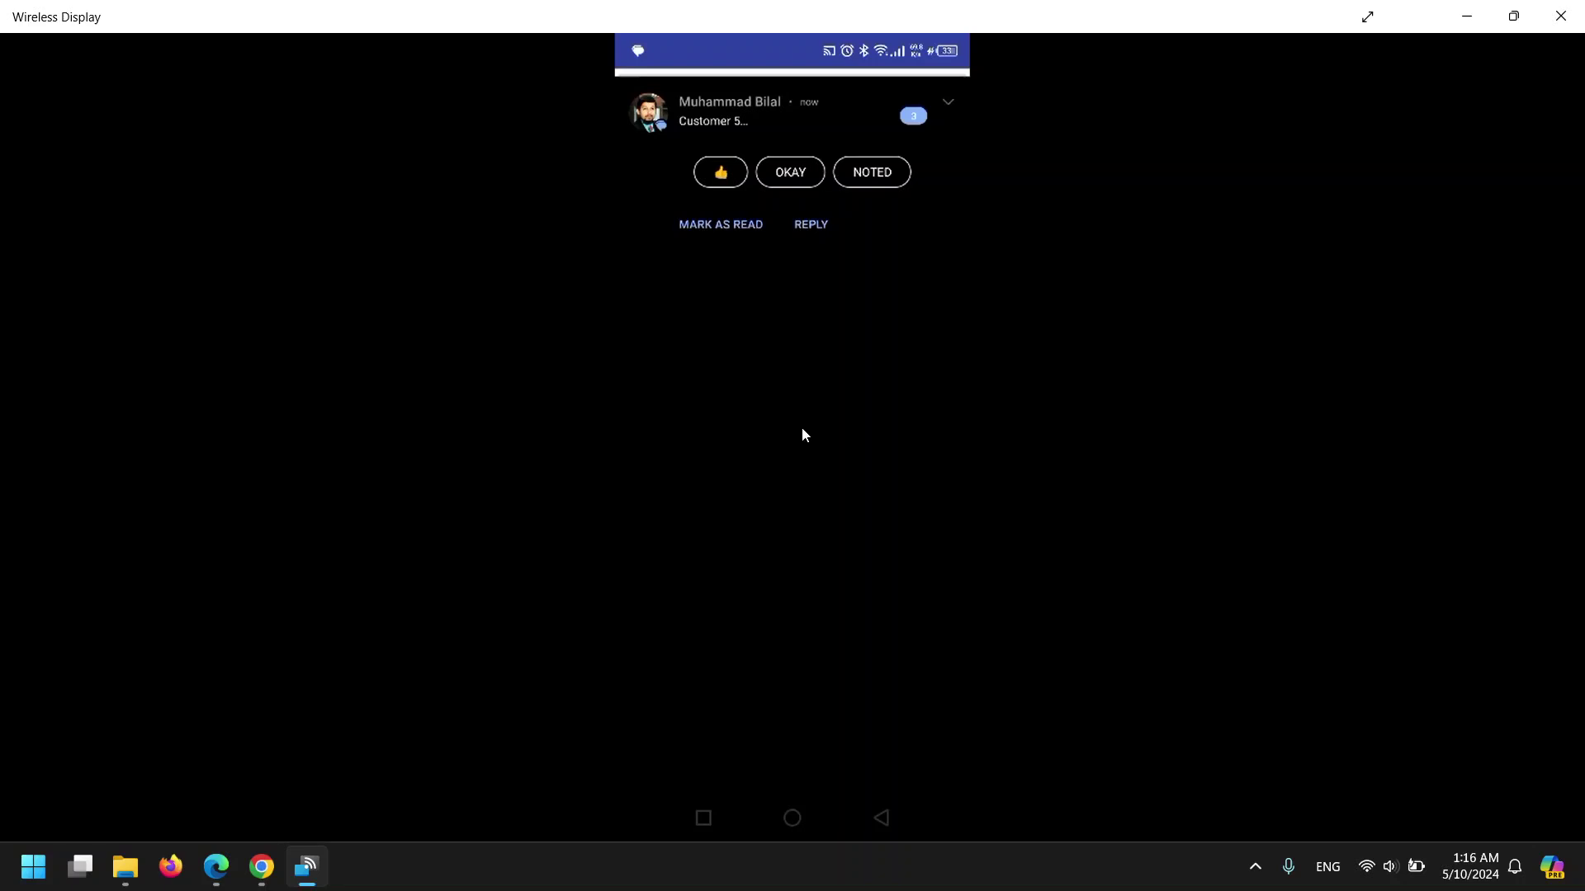
mouse_move(261, 866)
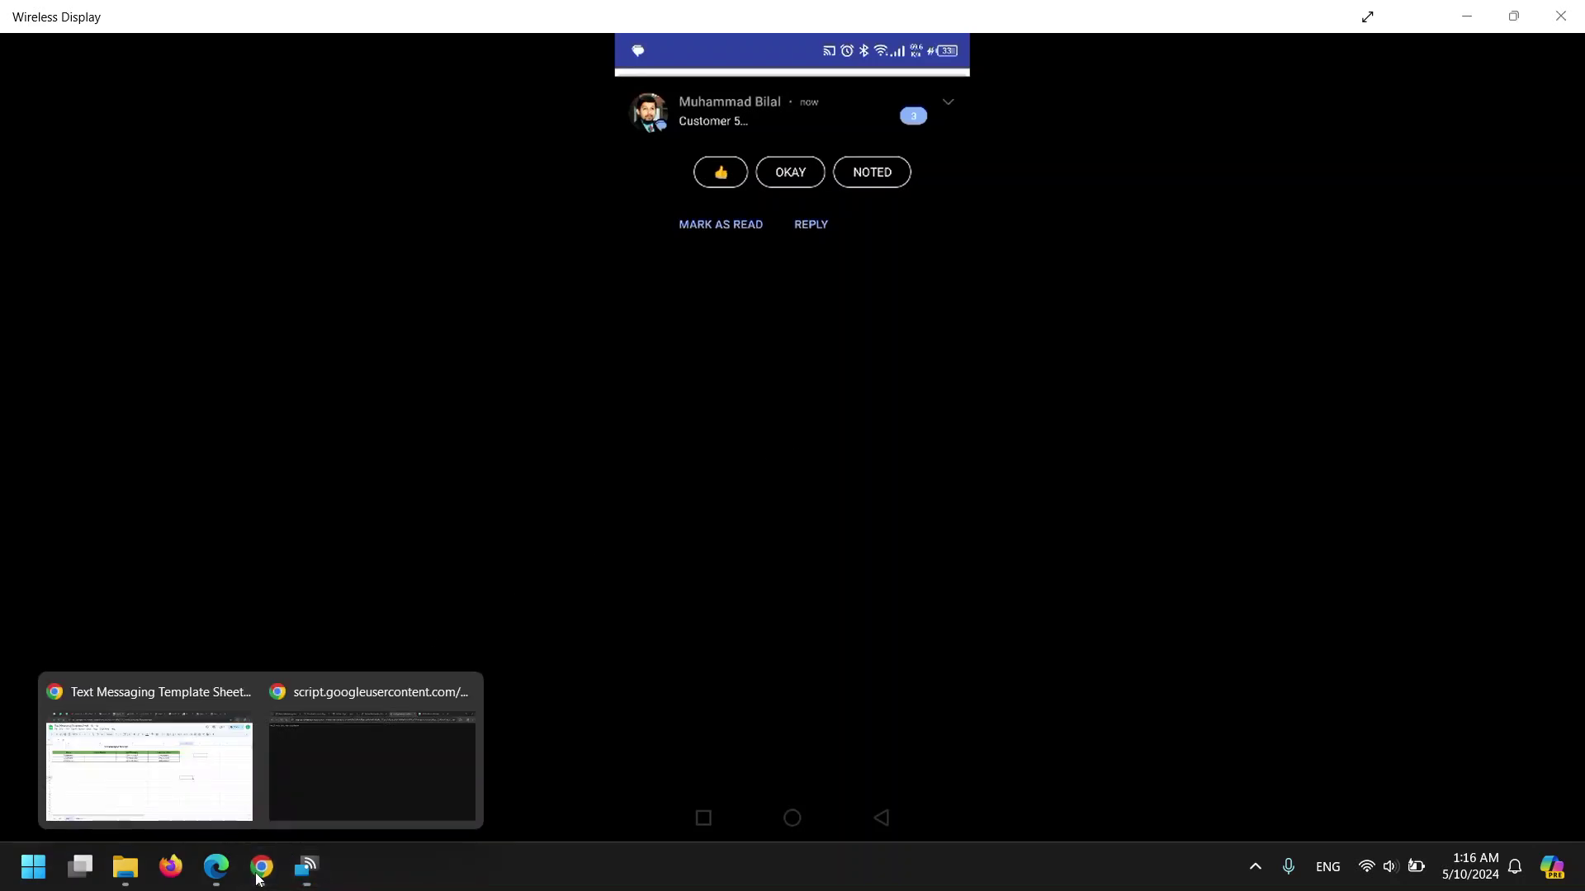
click(192, 786)
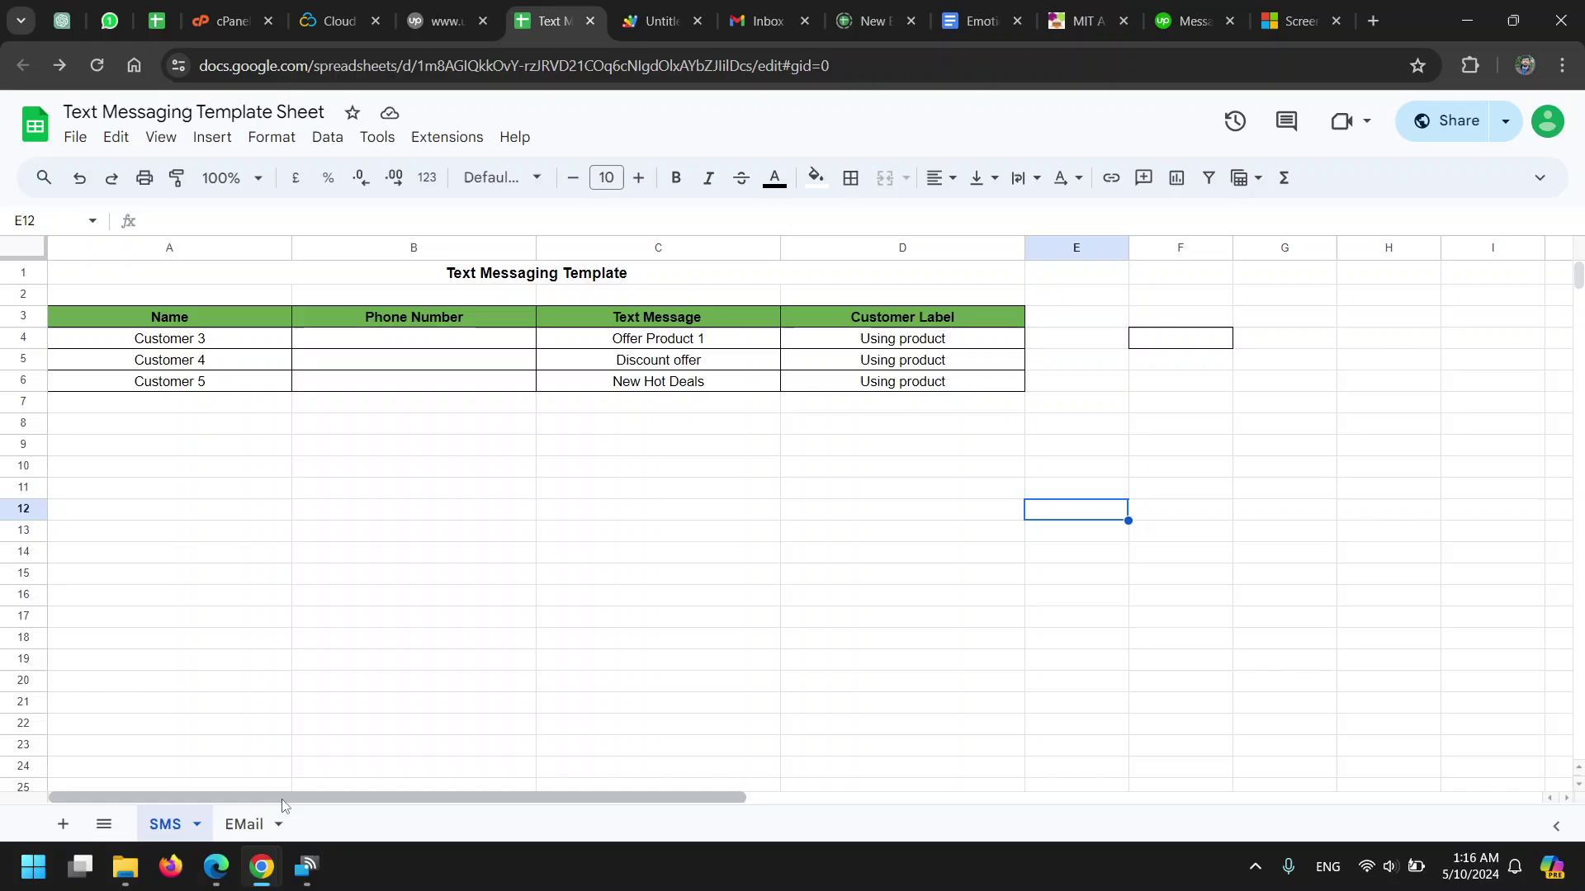
Step: Inspect the EMail sheet's extra offer texts, subject cell R3 and email body cell R4
click(244, 823)
click(679, 489)
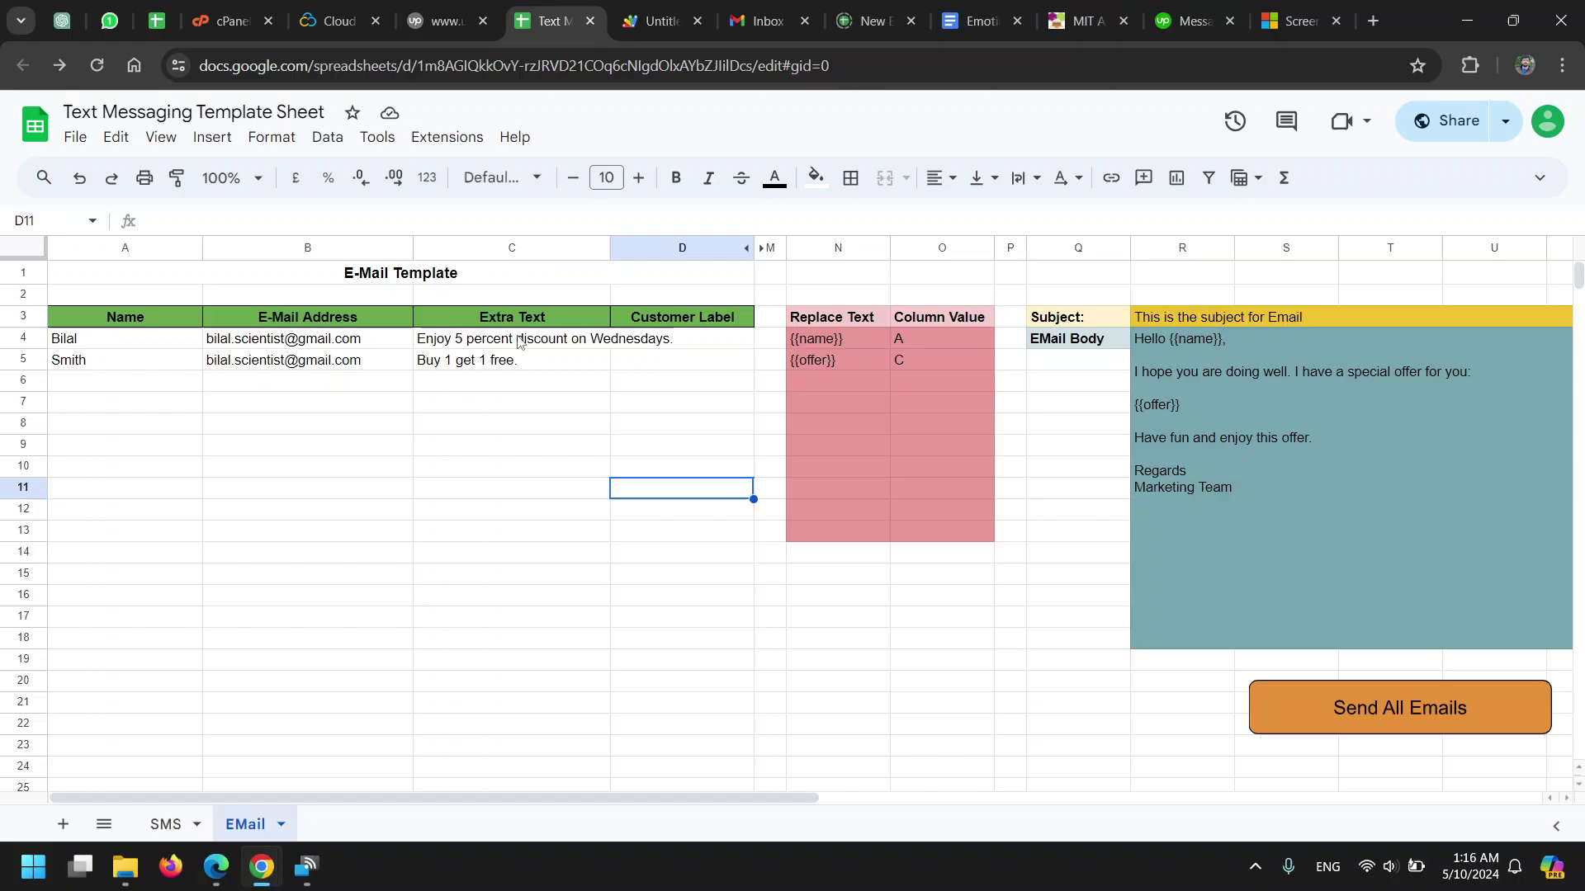
drag(520, 342, 521, 361)
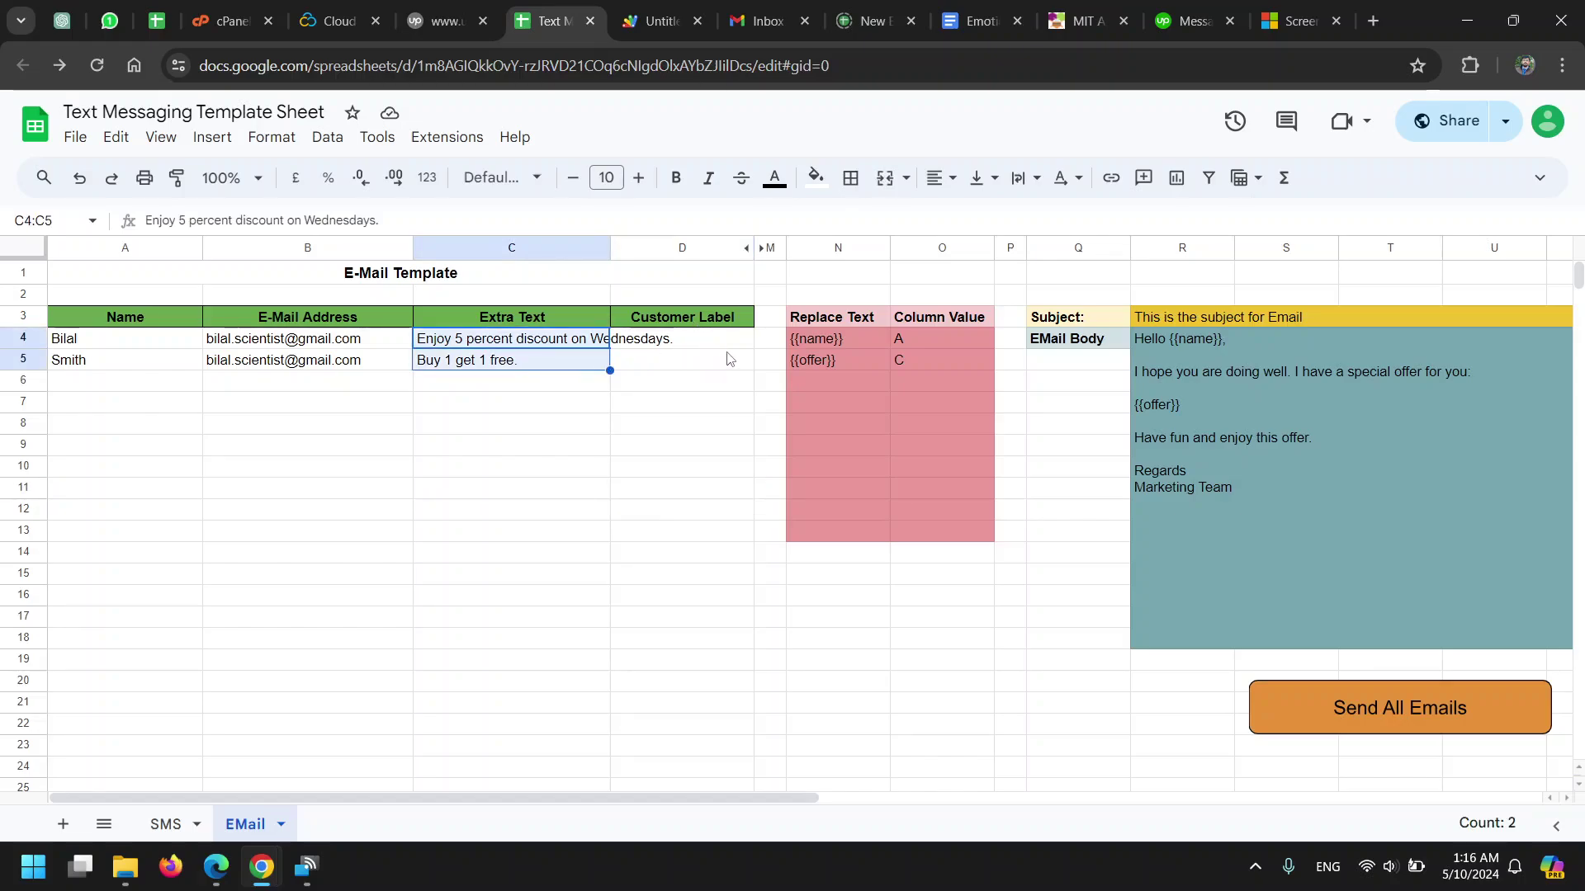
click(1222, 316)
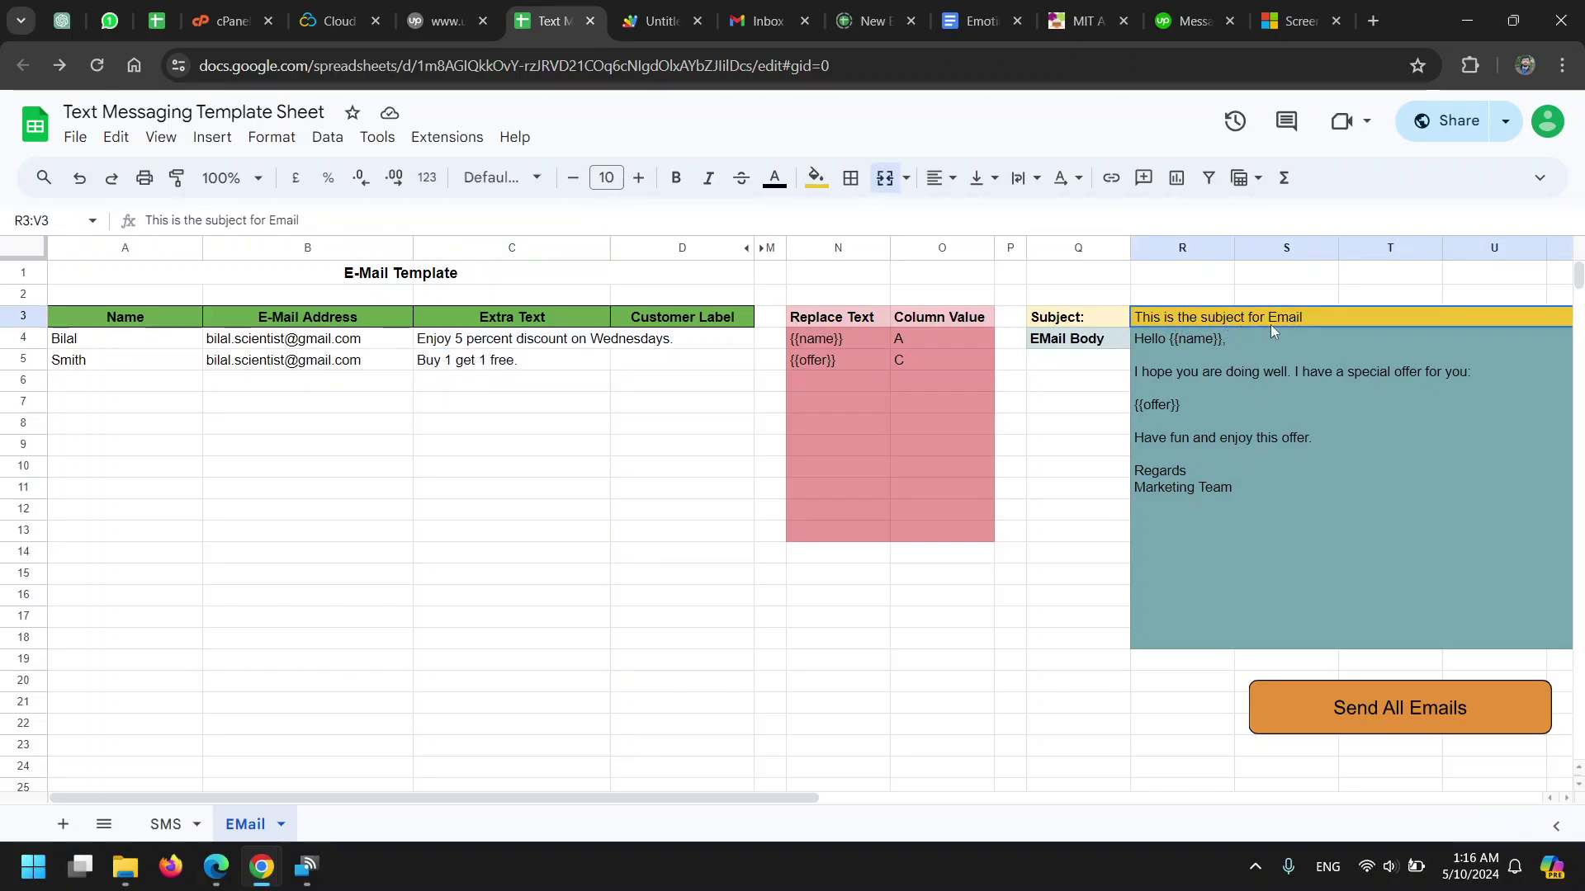
click(1195, 380)
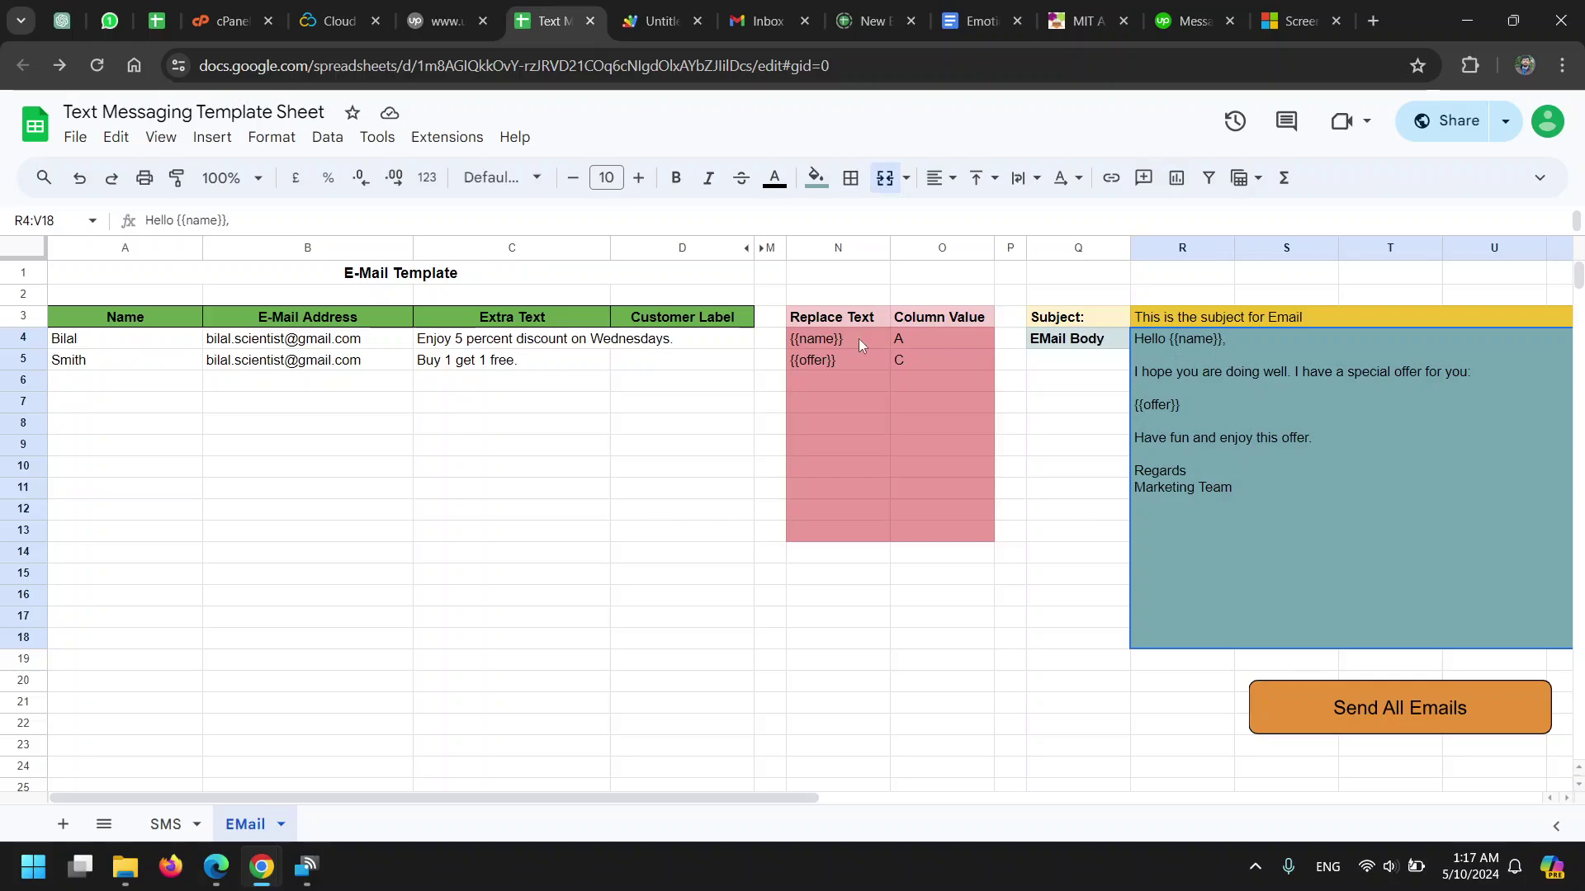
Step: Review the {{name}}→column A and {{offer}}→column C mappings, then run Send All Emails
click(831, 342)
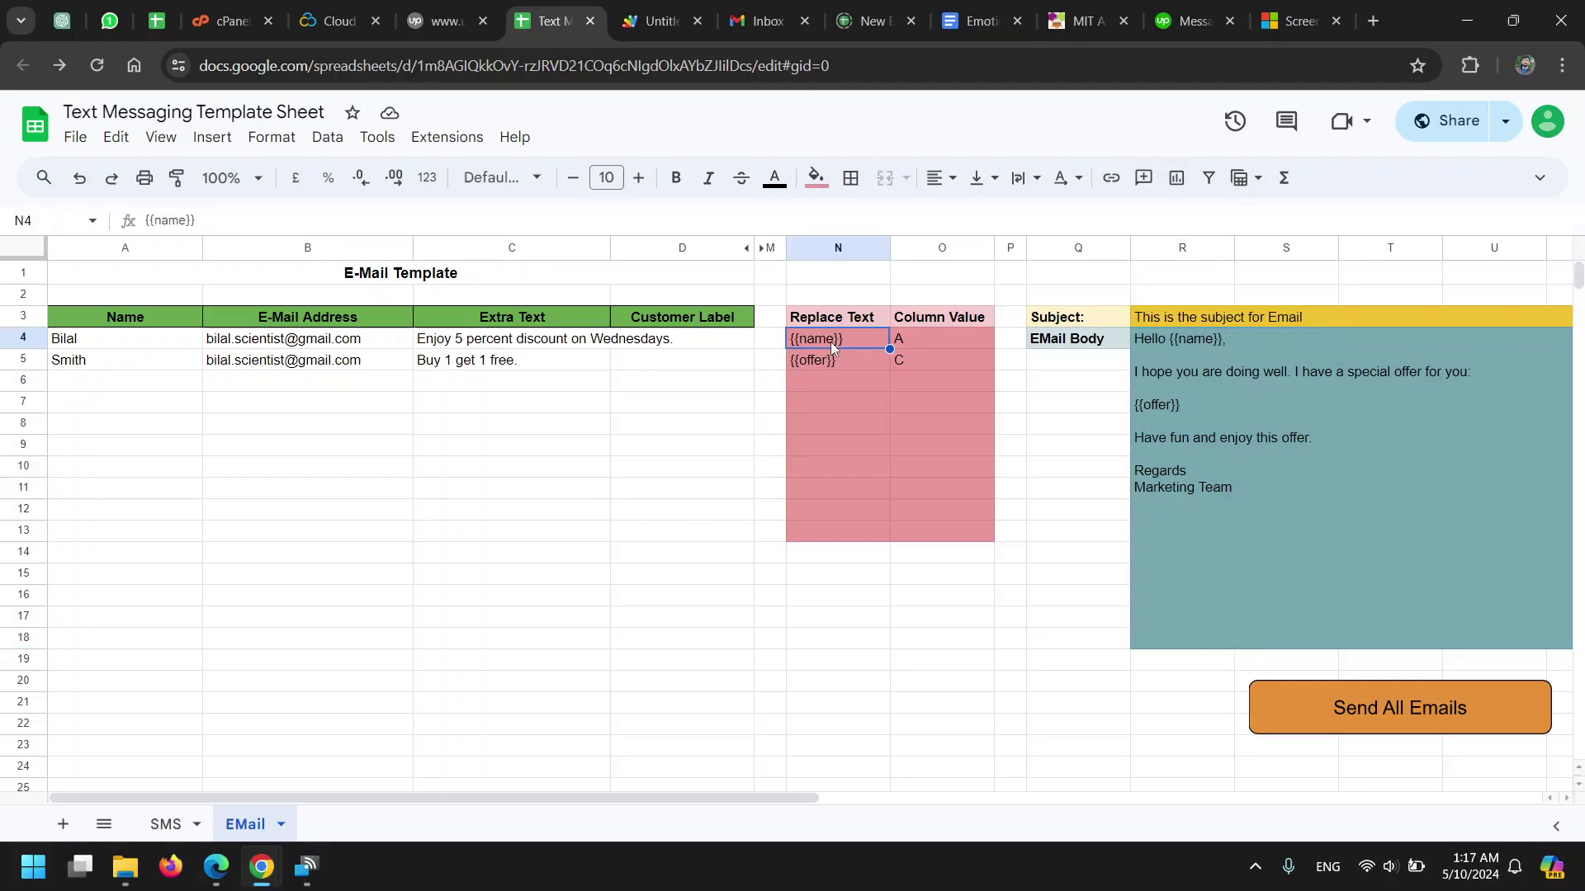
click(929, 339)
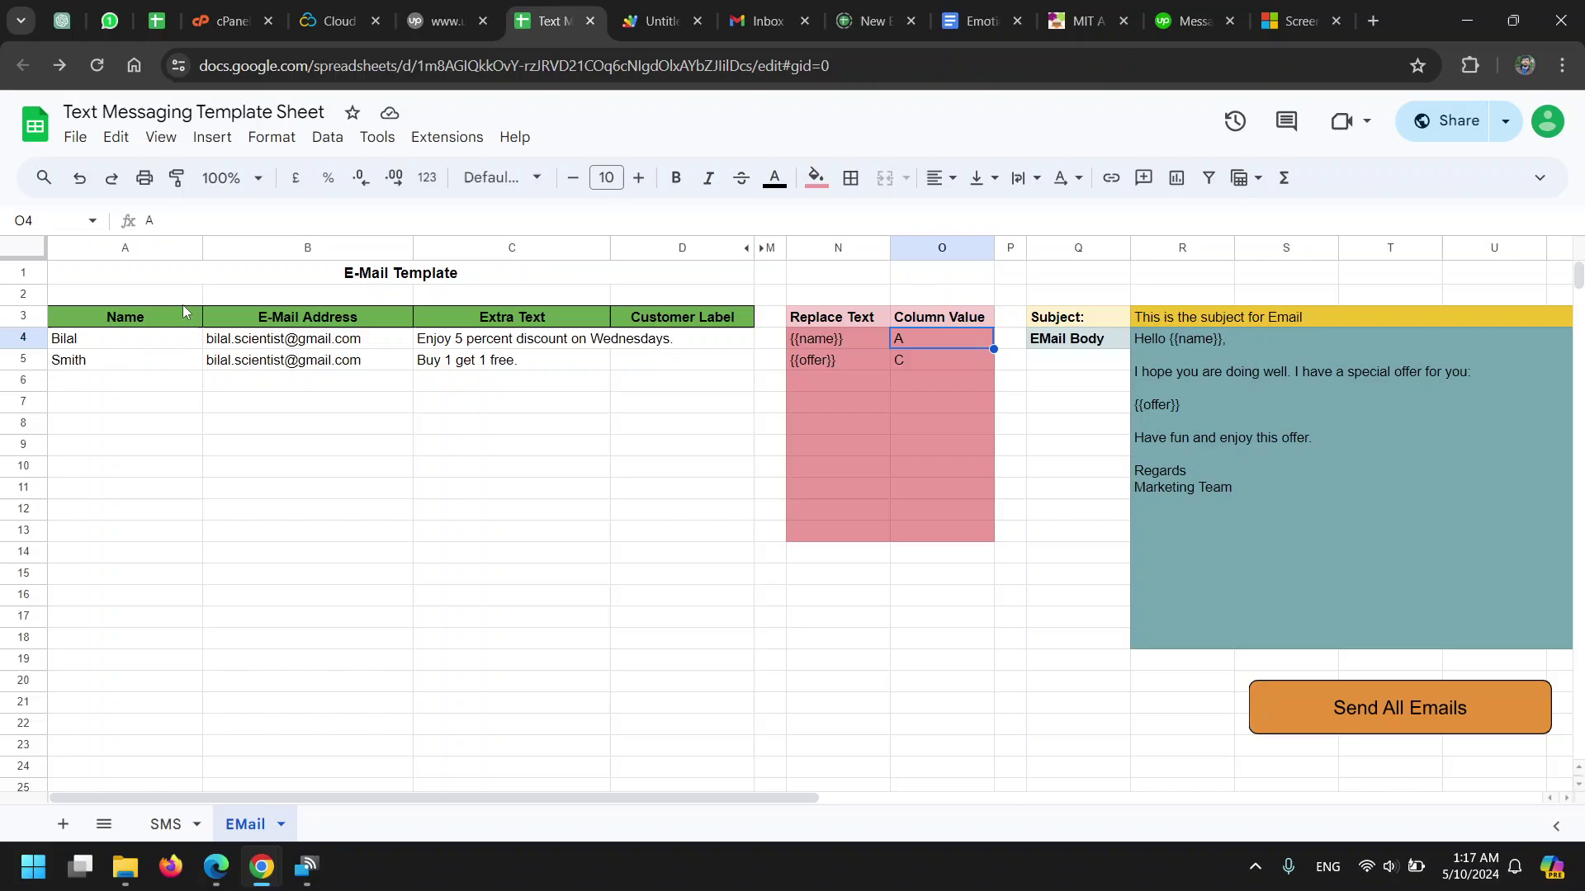
click(84, 344)
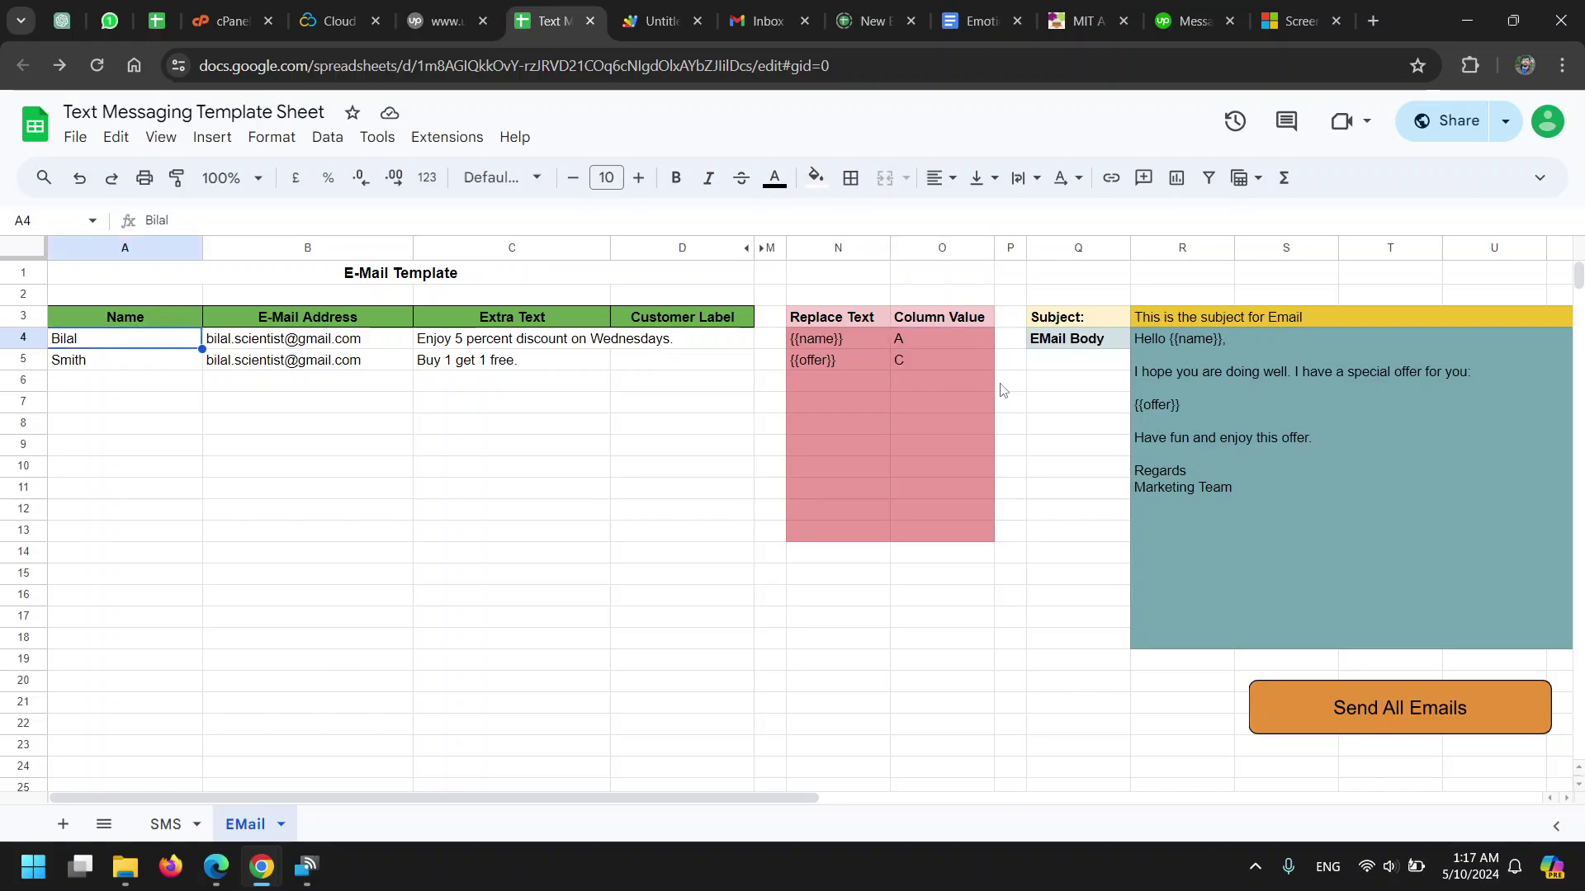
click(830, 359)
click(937, 362)
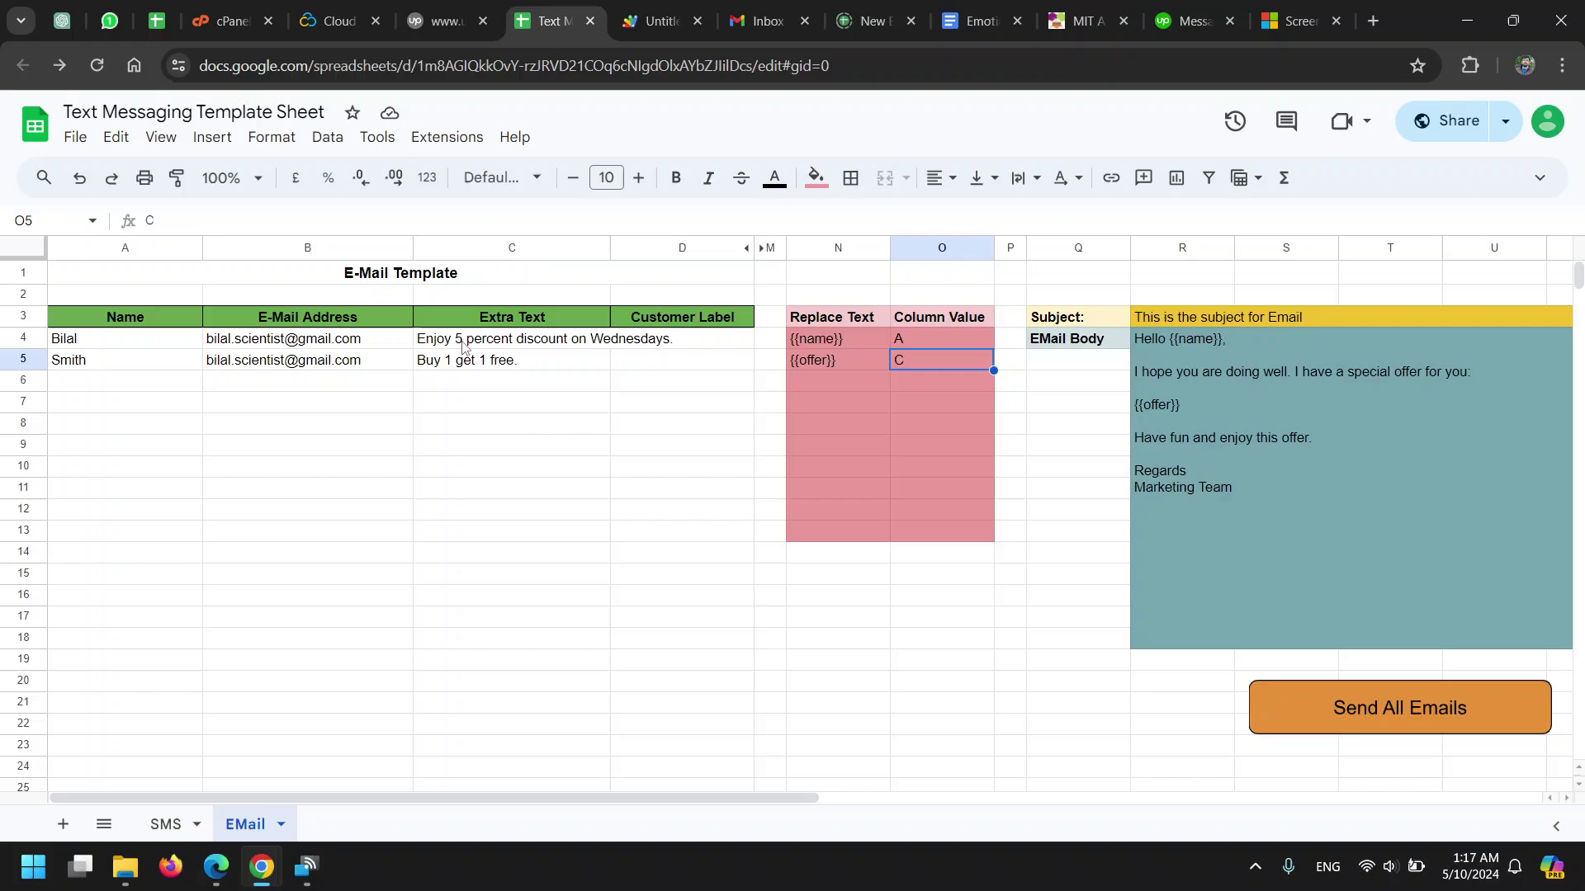
drag(461, 343, 468, 362)
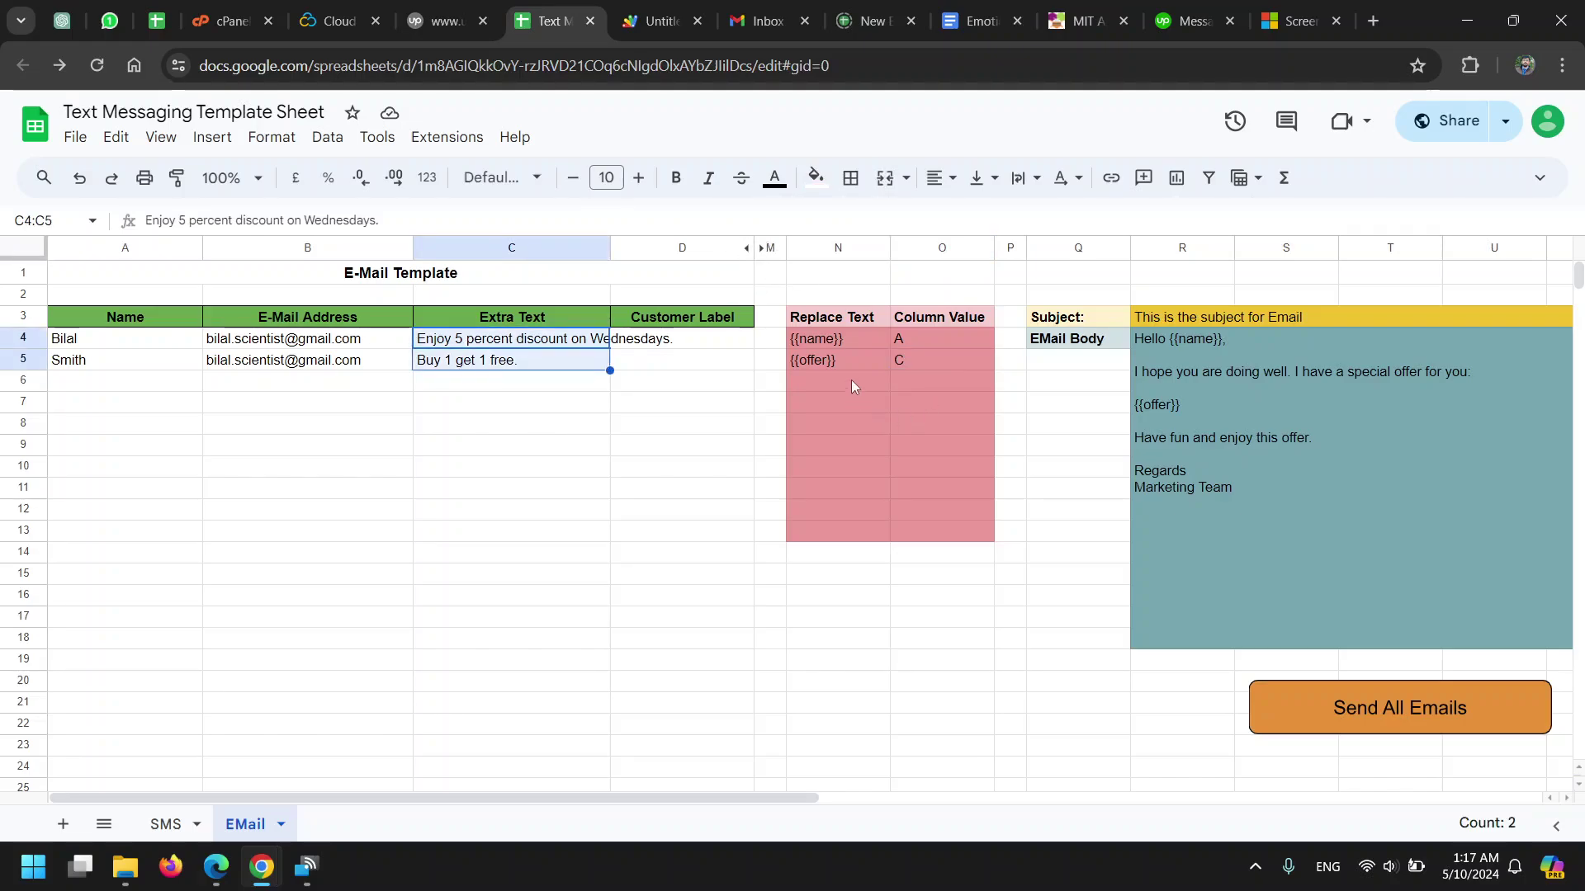
drag(851, 381, 864, 529)
mouse_move(681, 248)
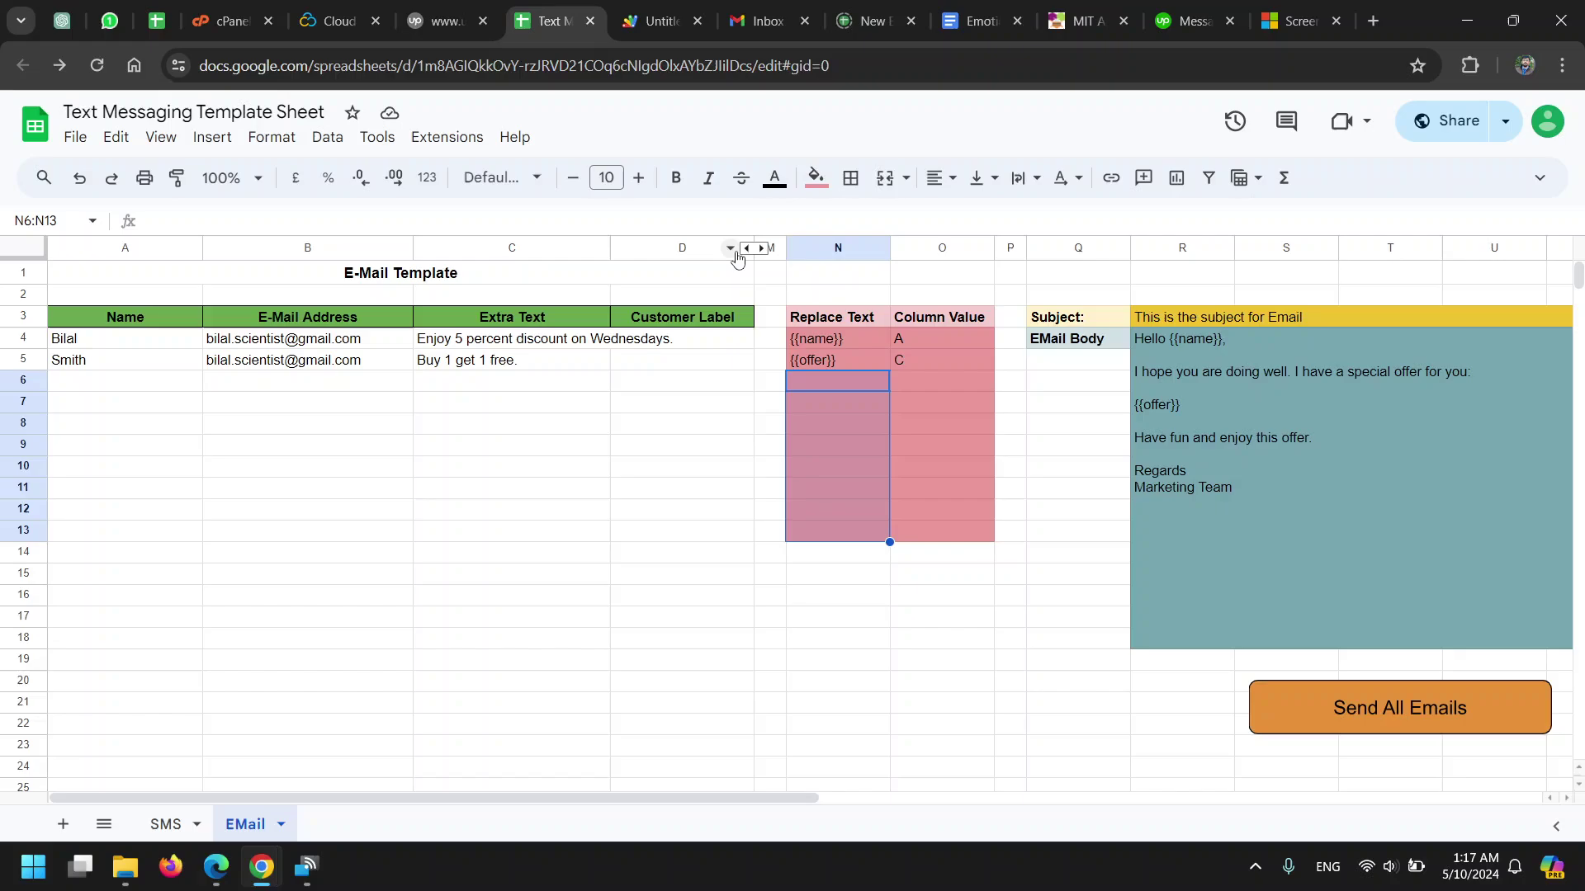
click(1305, 707)
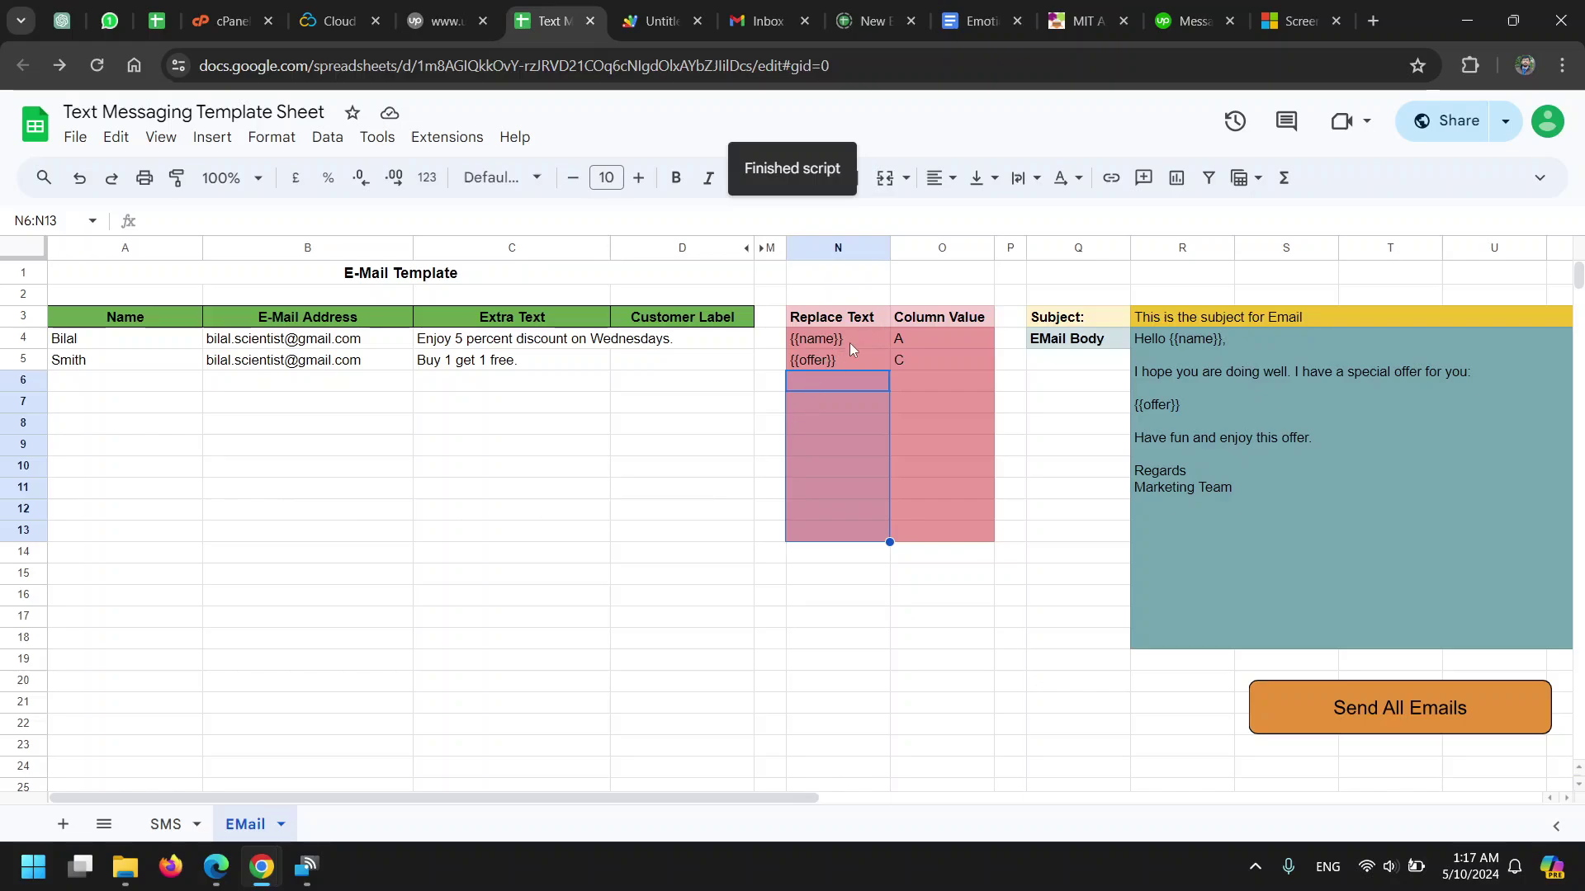
click(768, 21)
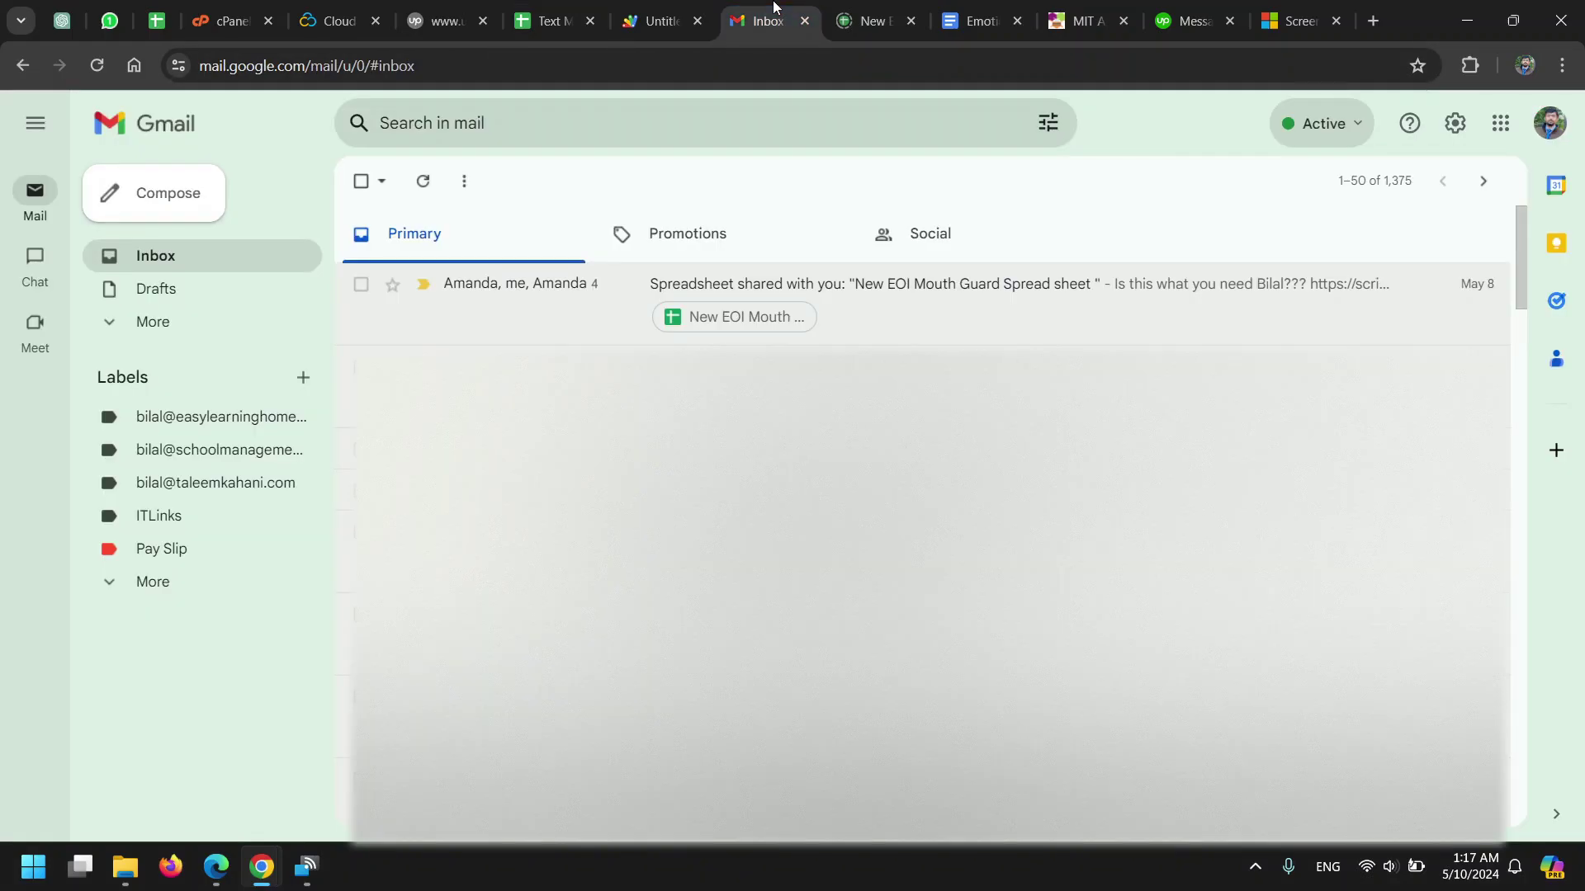
click(232, 258)
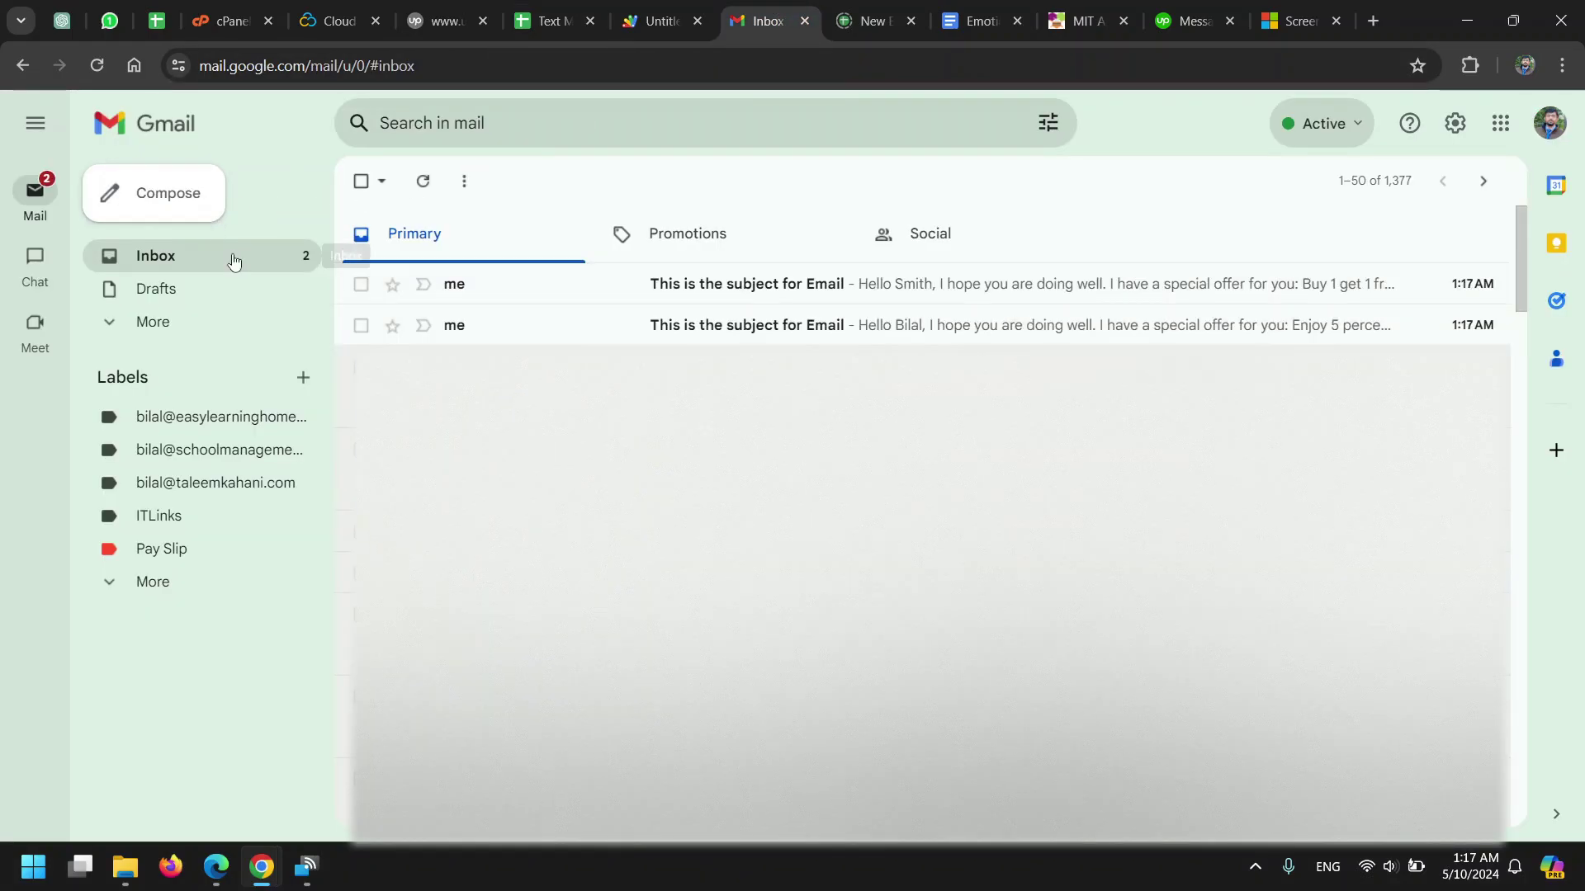
click(743, 326)
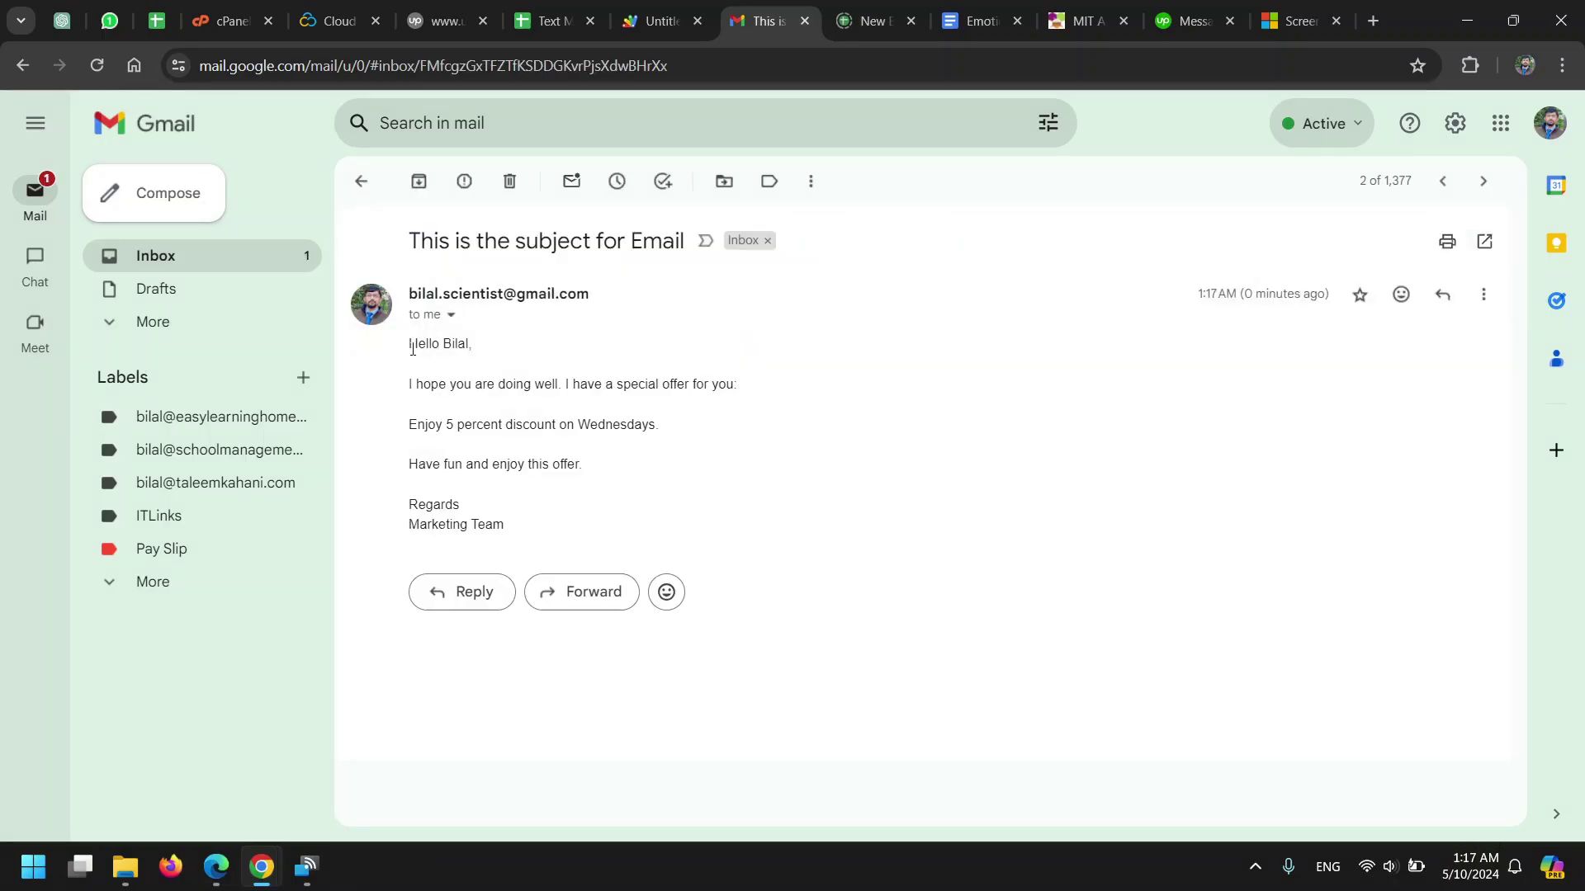
double_click(456, 343)
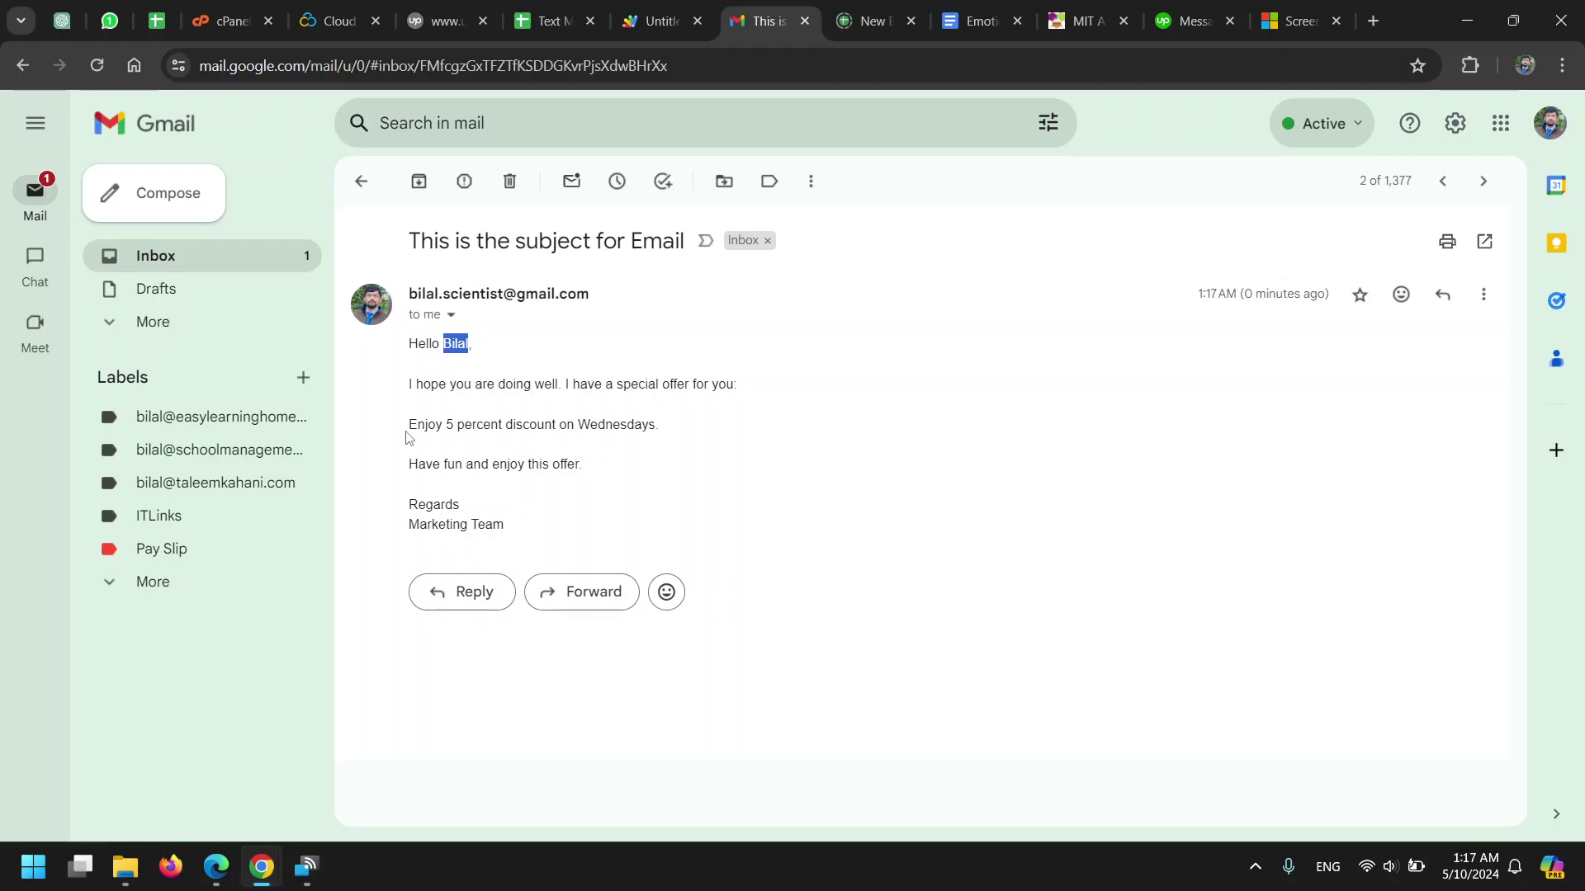
drag(409, 426, 677, 428)
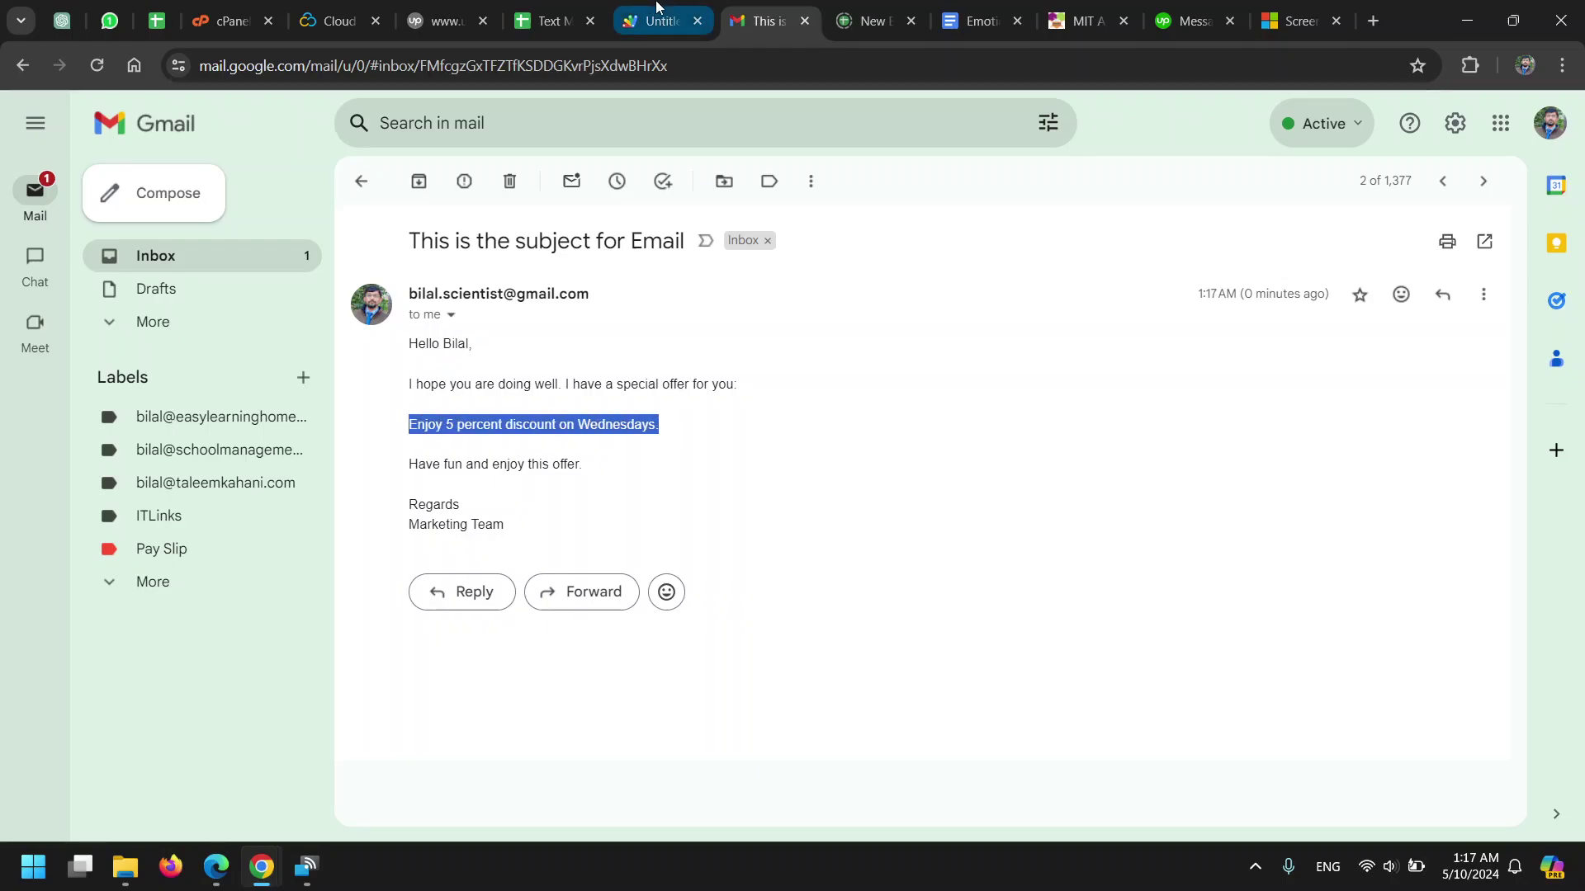
click(360, 181)
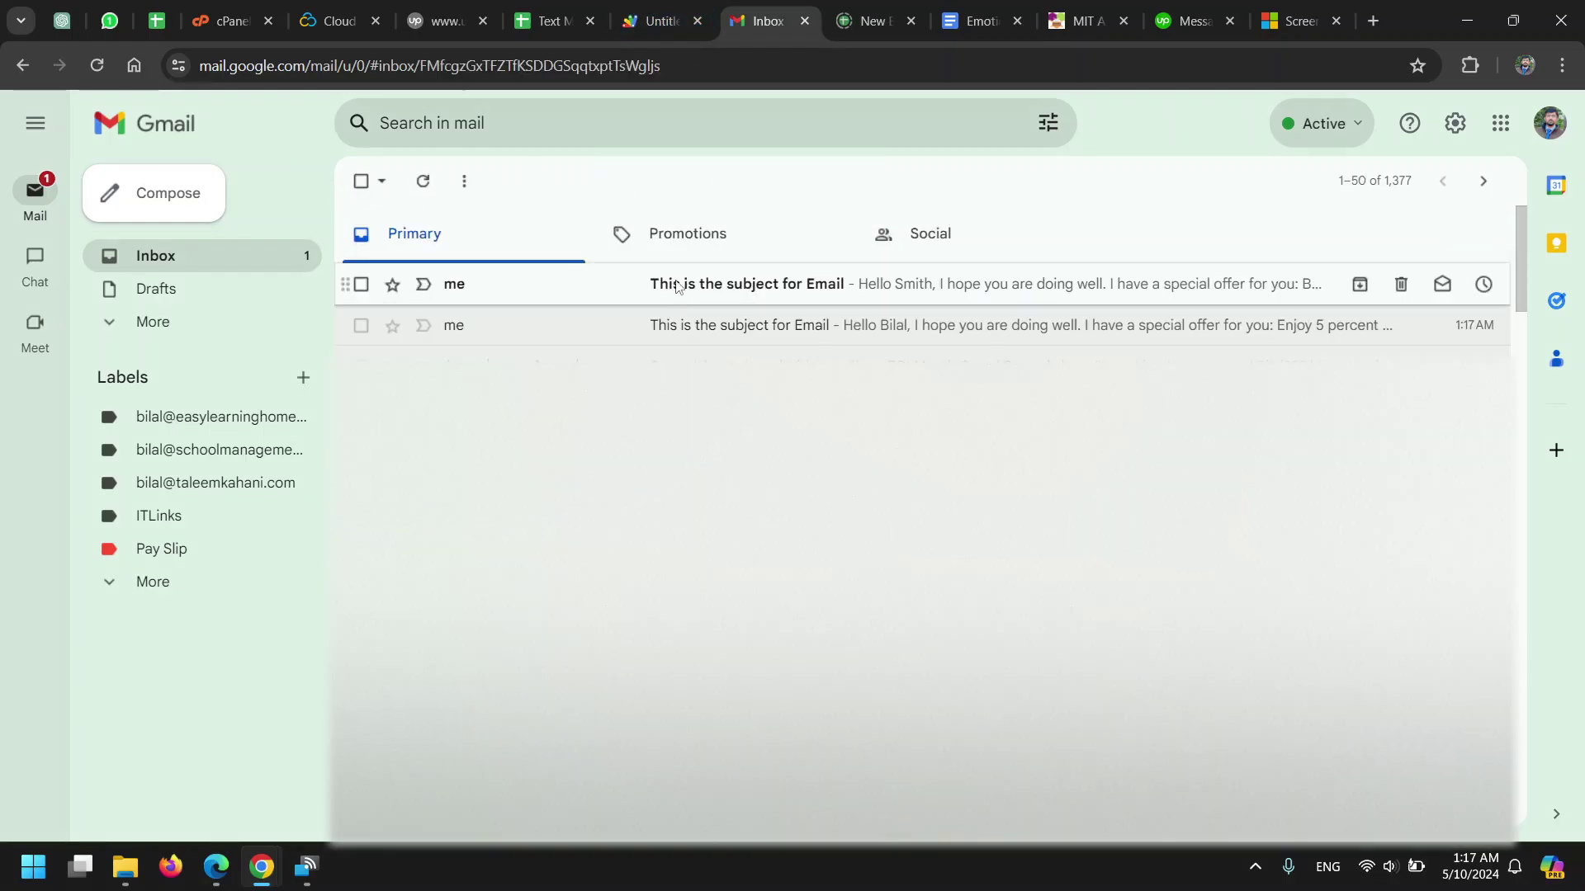
click(668, 283)
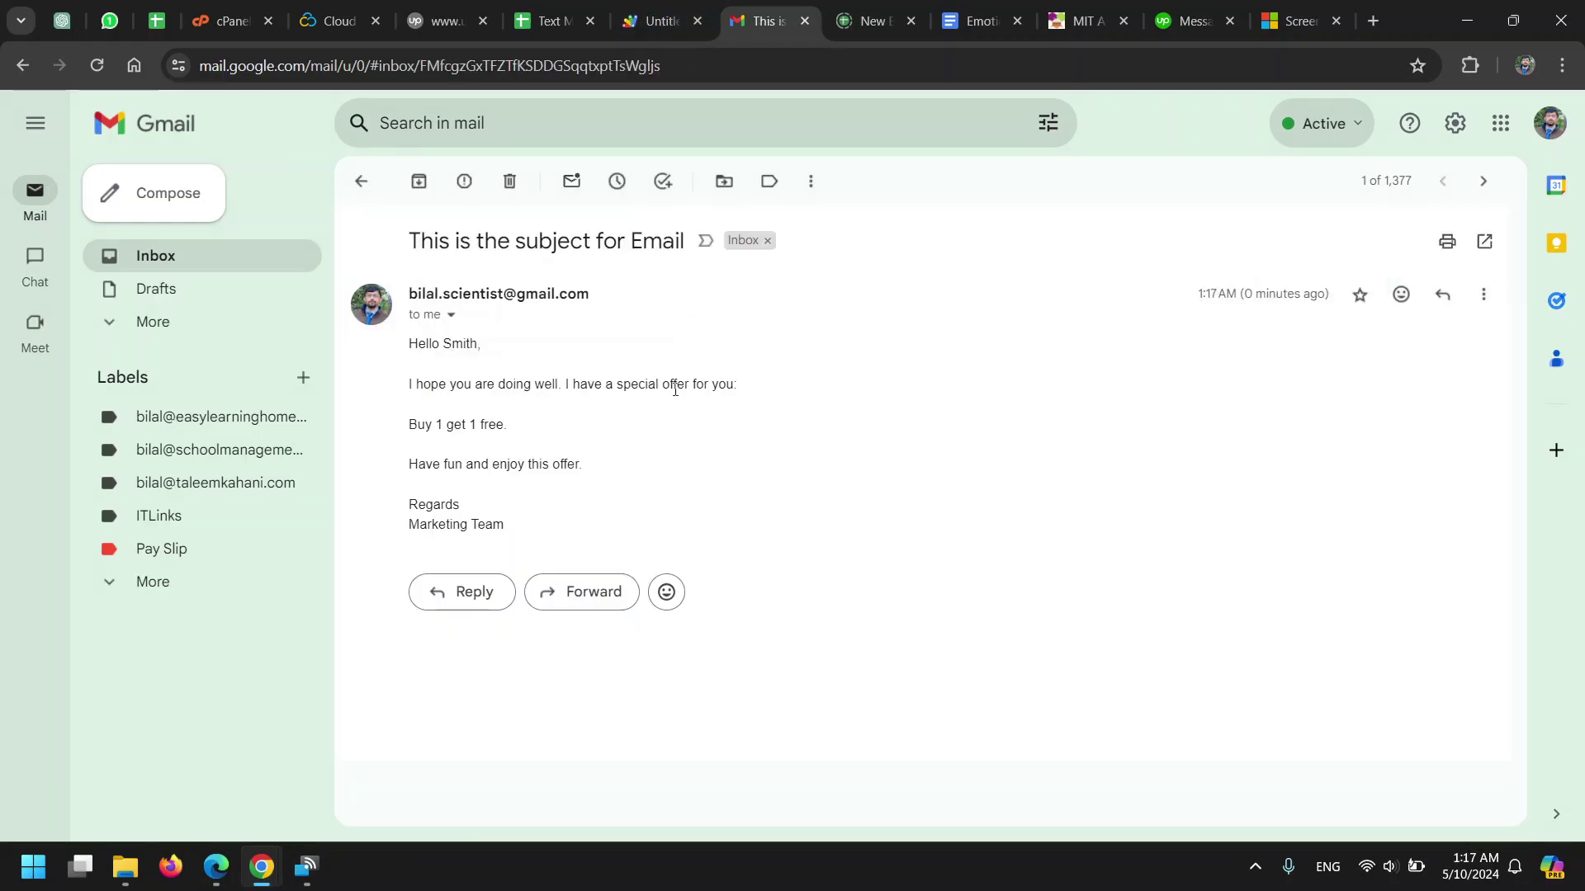
double_click(456, 344)
Step: Match Smith in A5 and 'Buy 1 get 1 free.' in C5 against the received email
click(553, 21)
click(167, 359)
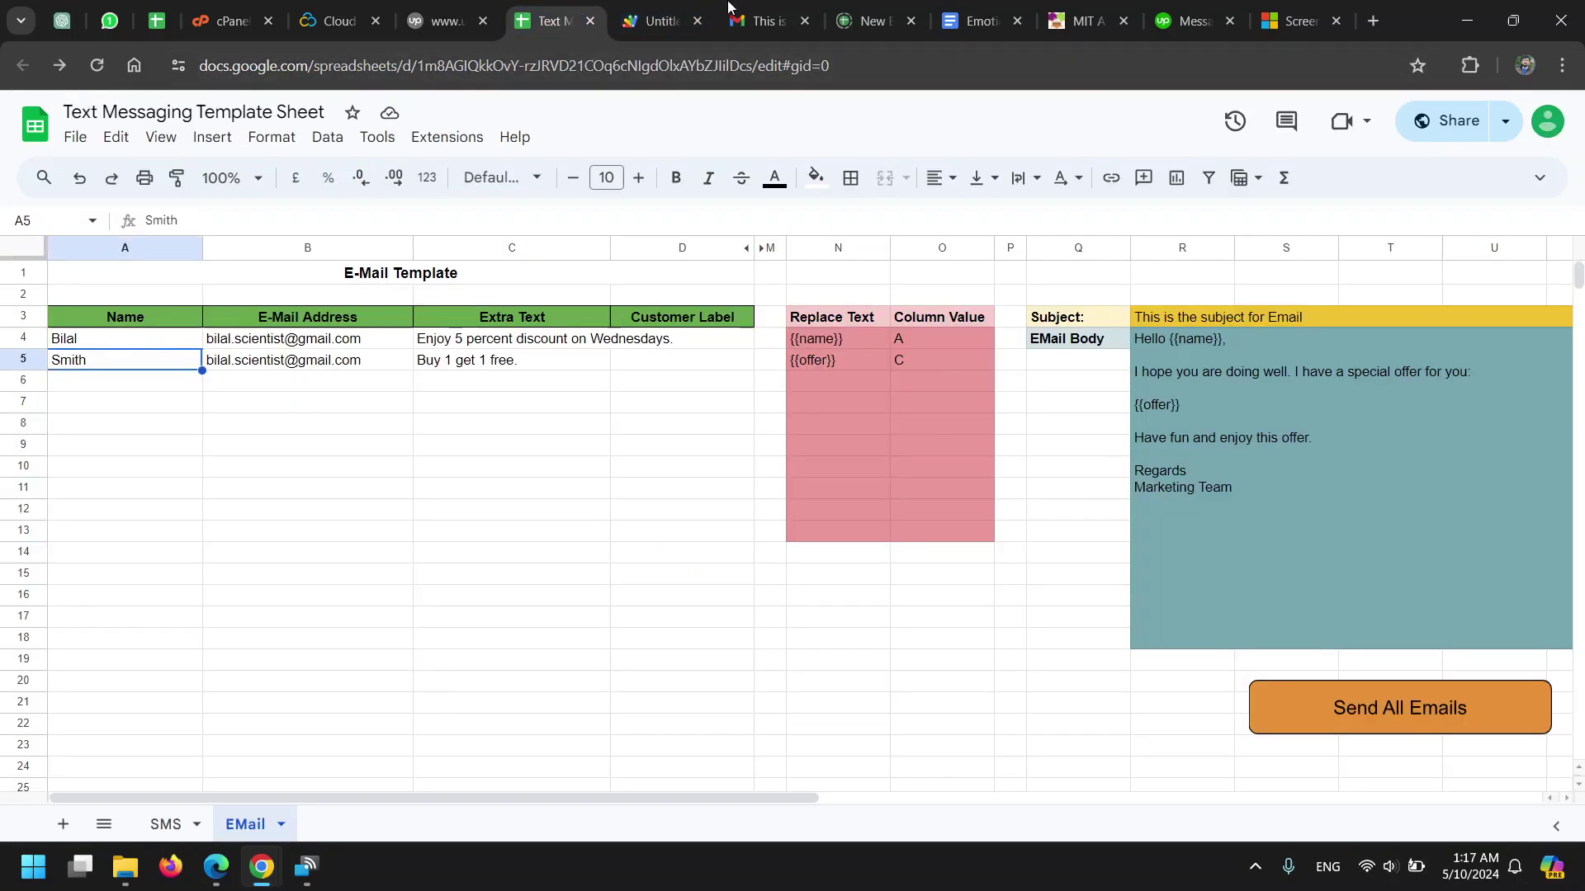
click(762, 20)
drag(409, 424, 508, 424)
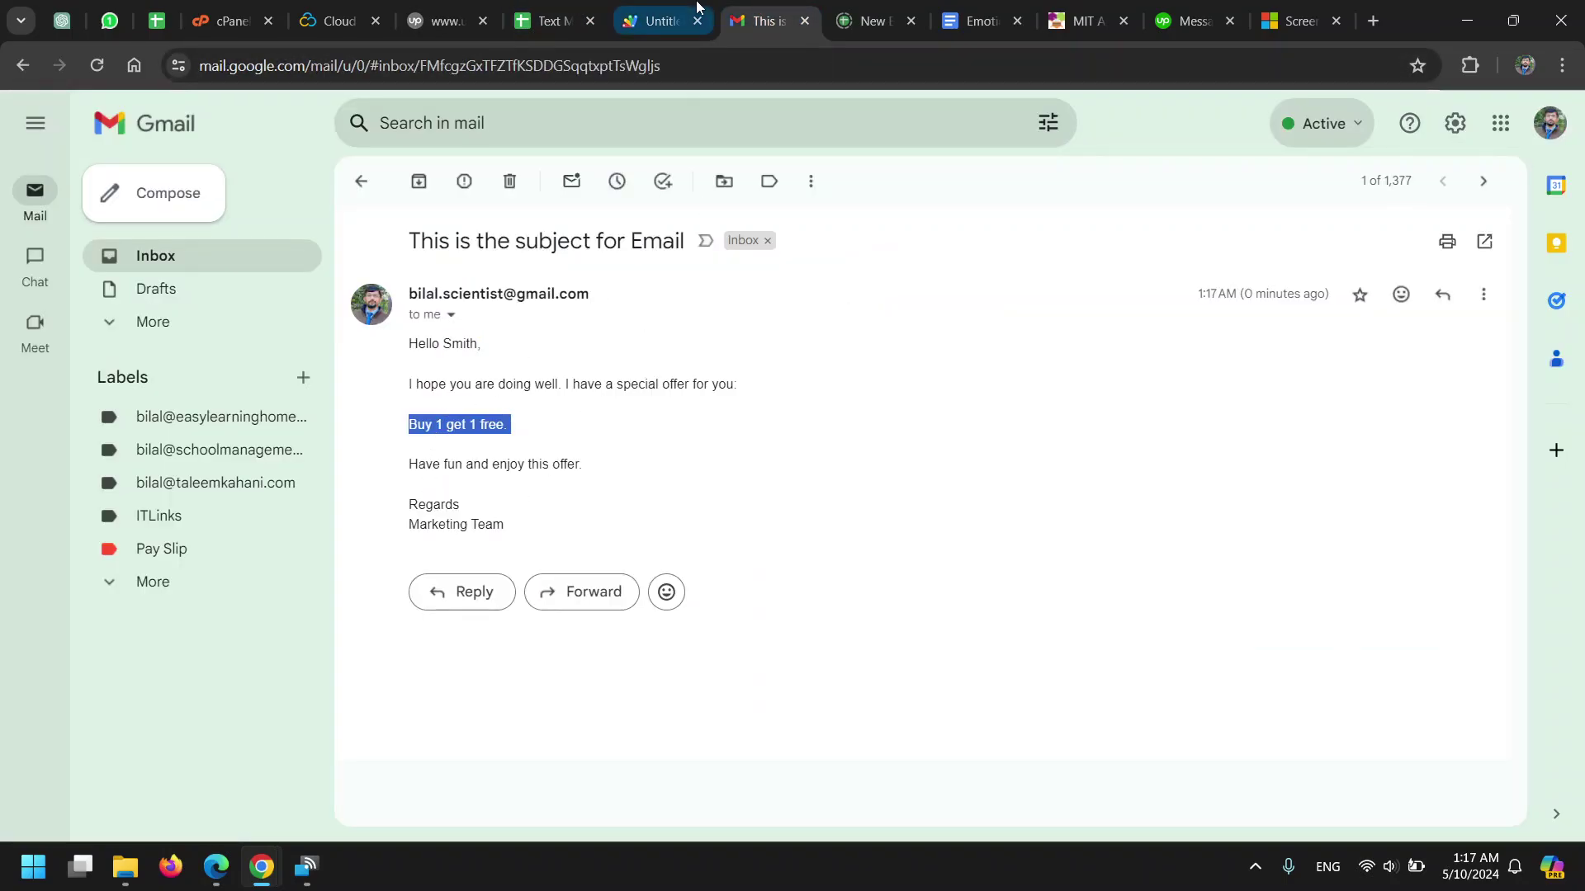
click(554, 19)
click(505, 361)
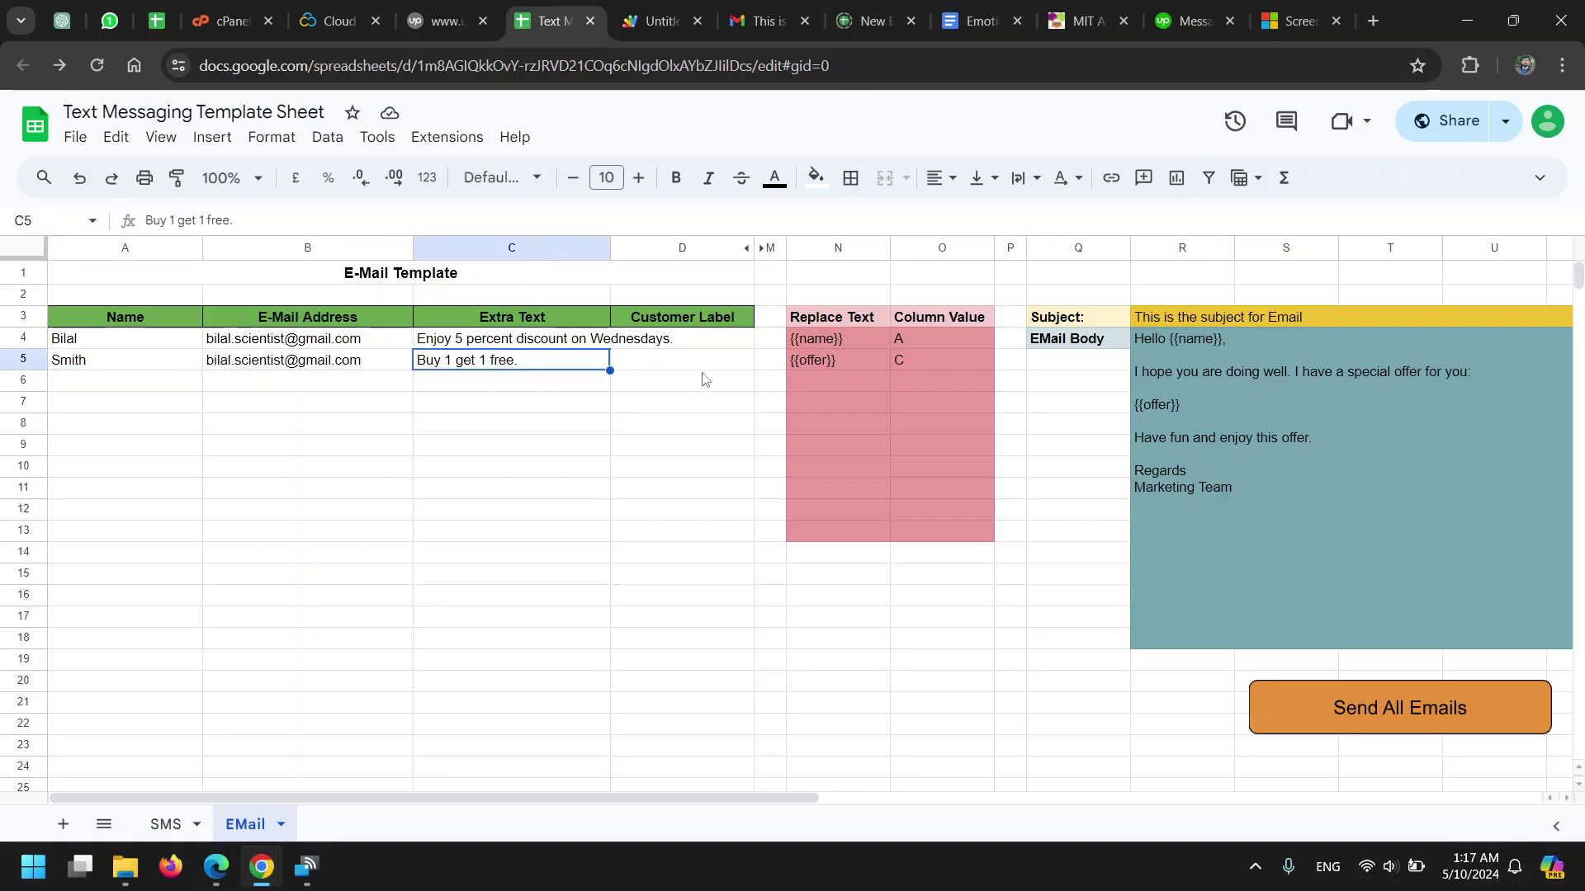